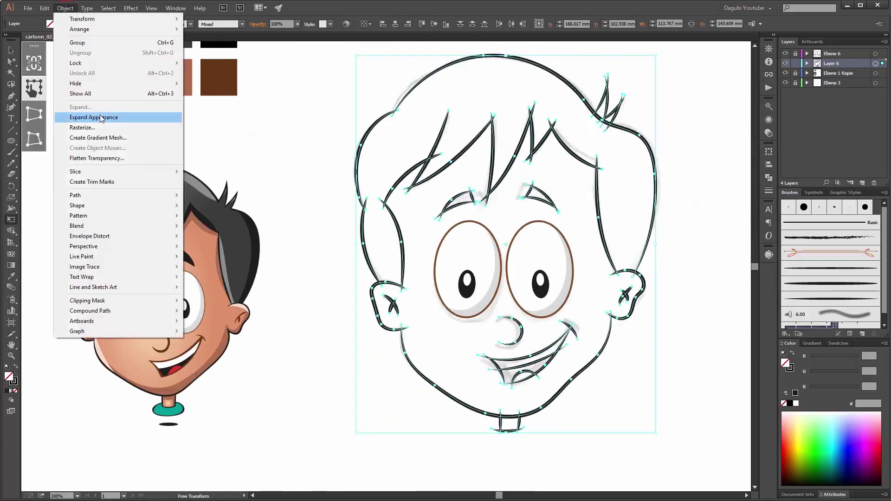
- Expand the boy's outline strokes into filled shapes and pick up the Live Paint Bucket to colour the head
click(101, 118)
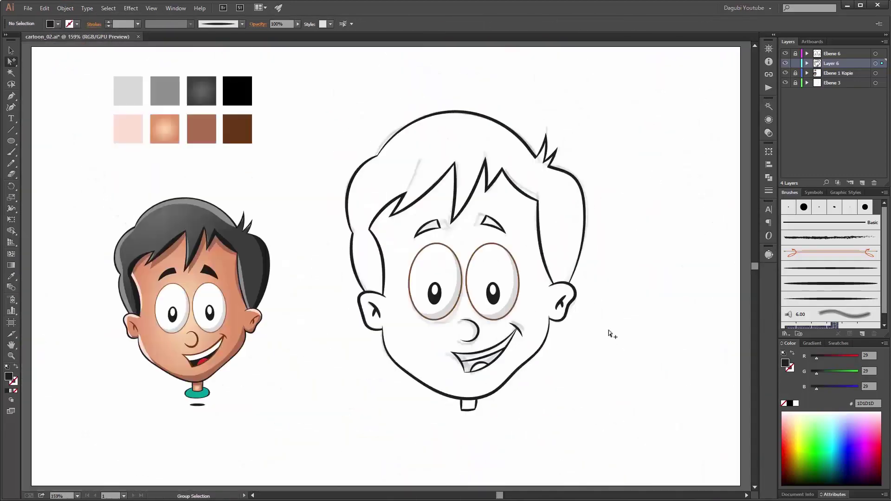
key(k)
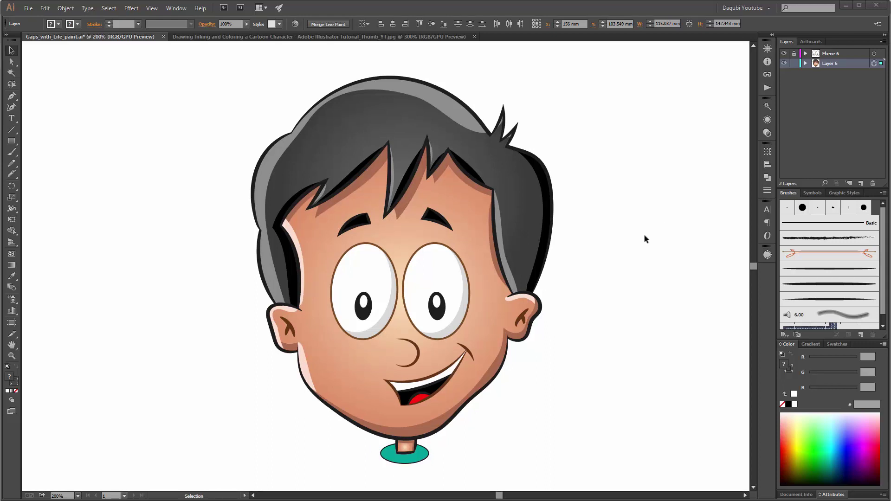
click(238, 37)
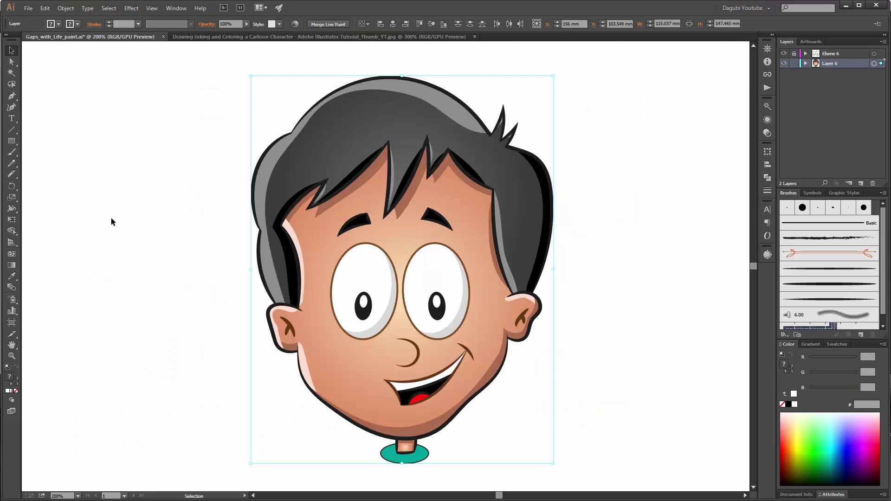
click(65, 8)
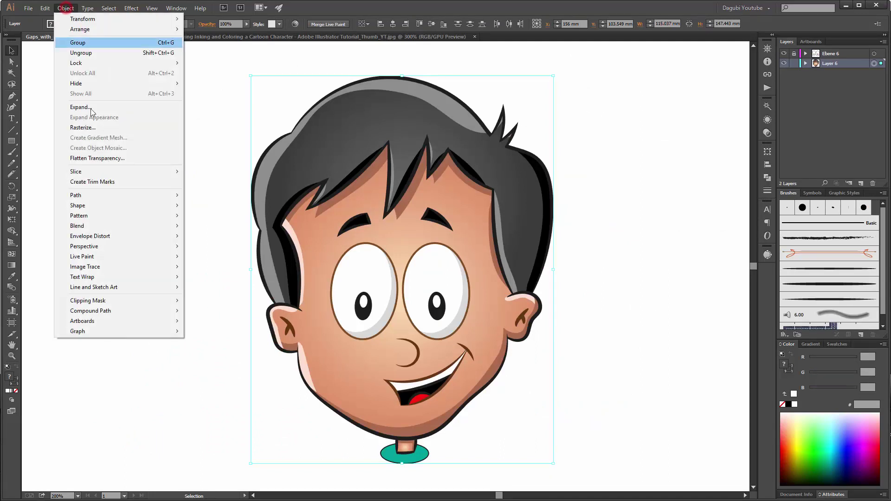
click(49, 7)
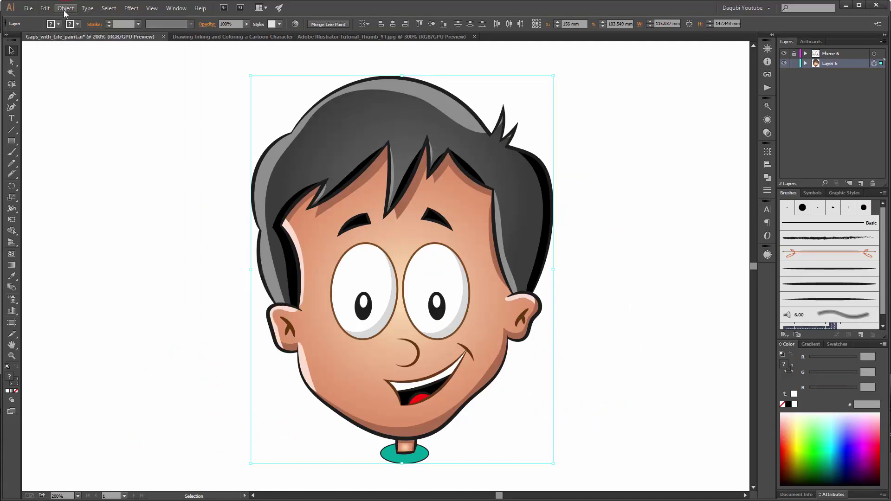
click(12, 232)
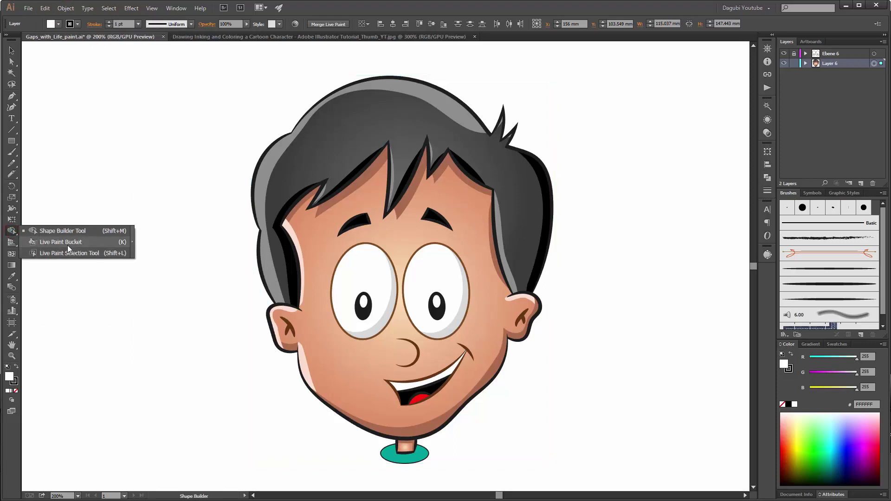
drag(10, 234, 10, 234)
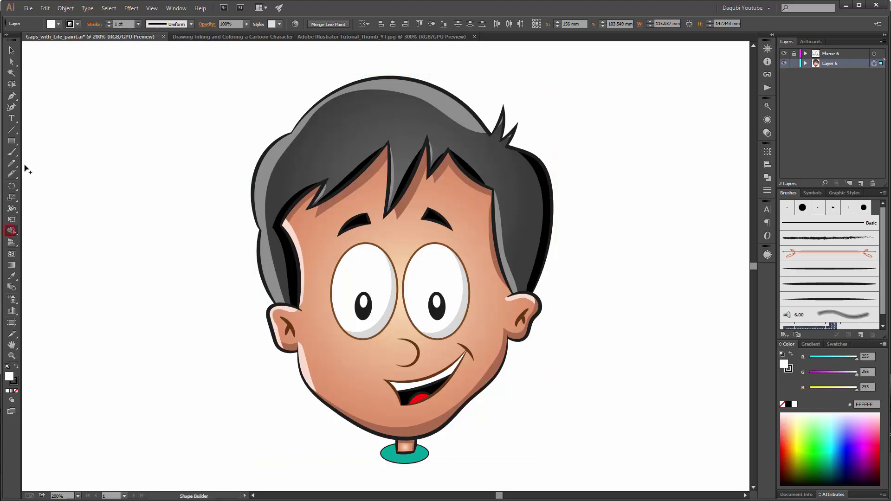
drag(12, 174, 49, 197)
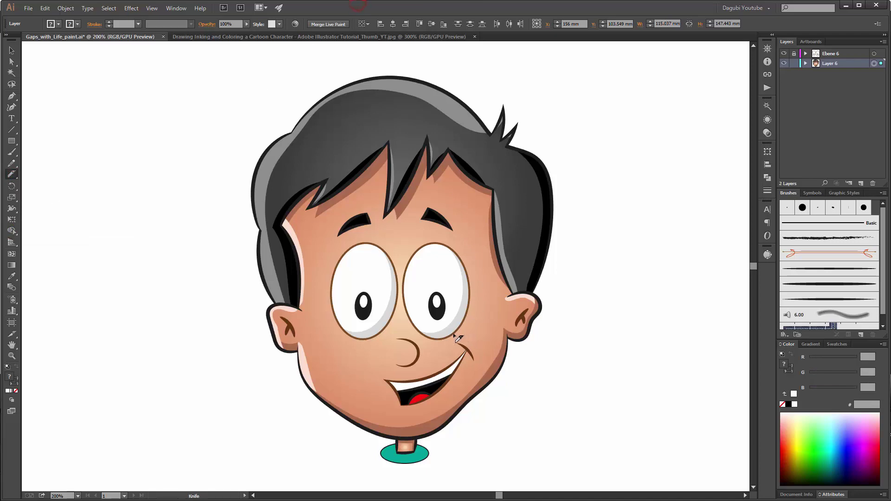
scroll(446, 364, up, 2)
key(space)
drag(506, 345, 504, 259)
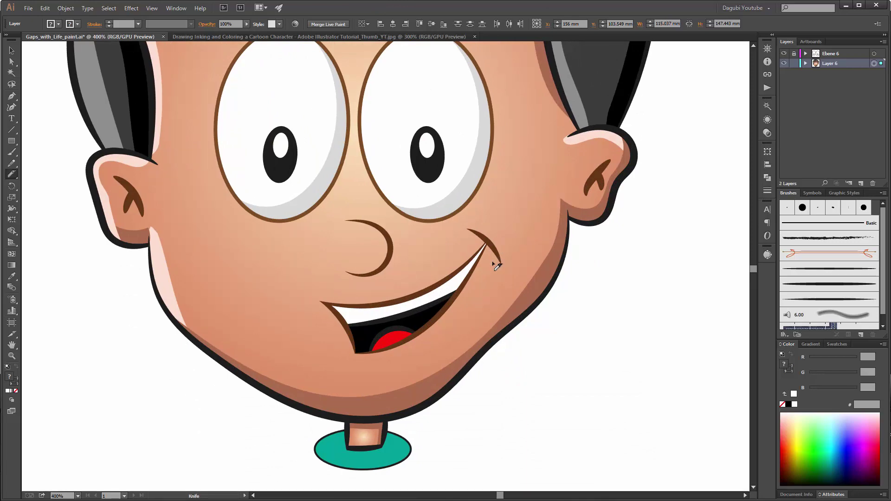
scroll(465, 273, up, 1)
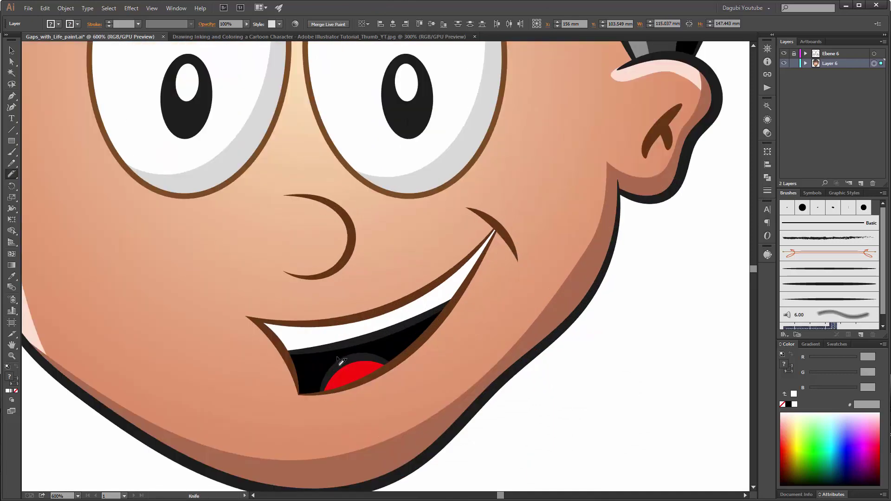
key(ctrl+a)
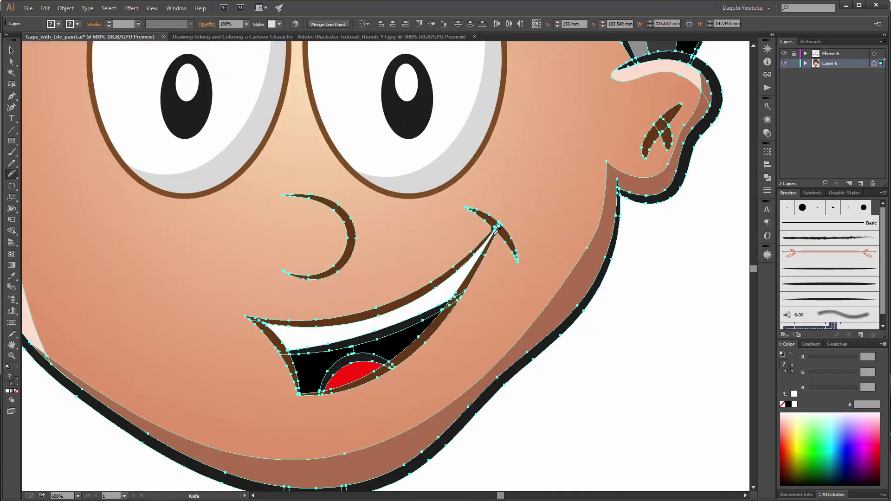
scroll(501, 233, up, 7)
scroll(420, 180, down, 6)
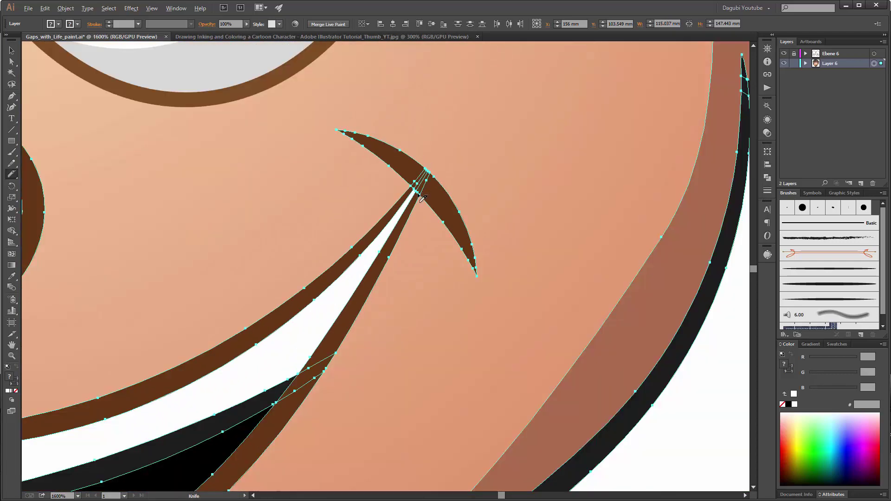
key(ctrl+shift+a)
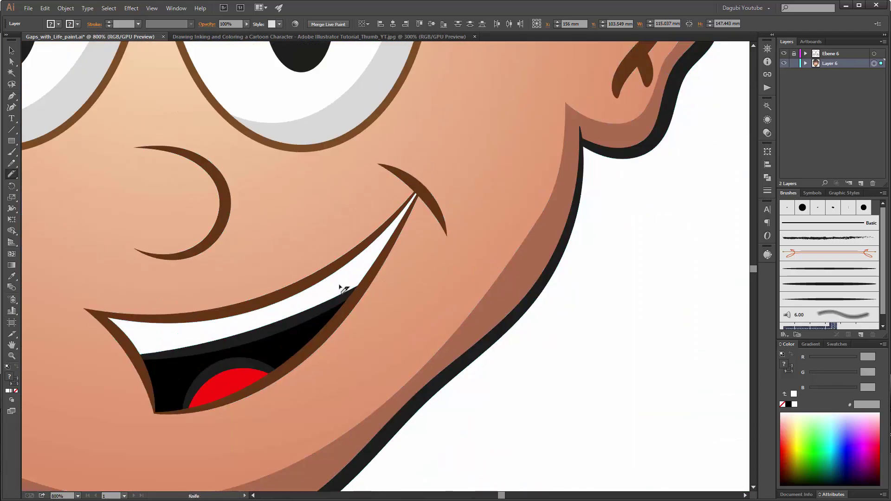
drag(321, 265, 471, 232)
scroll(471, 232, down, 4)
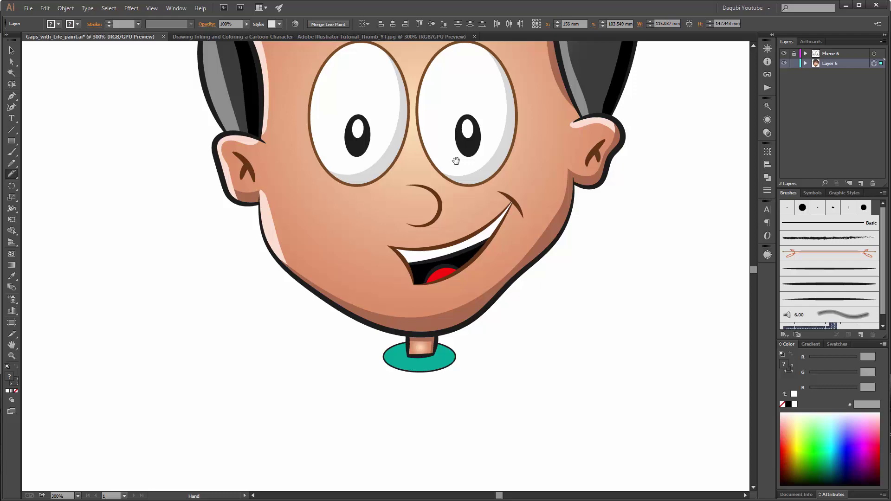
drag(456, 163, 455, 299)
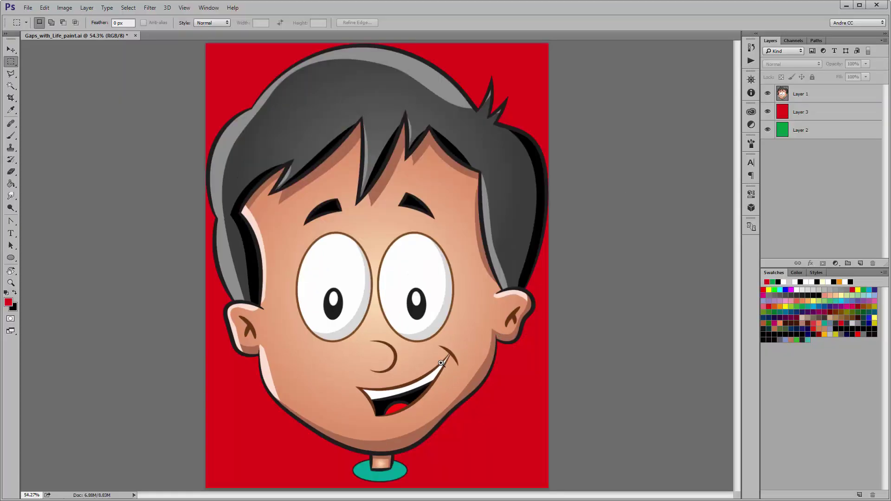
ctrl+click(440, 363)
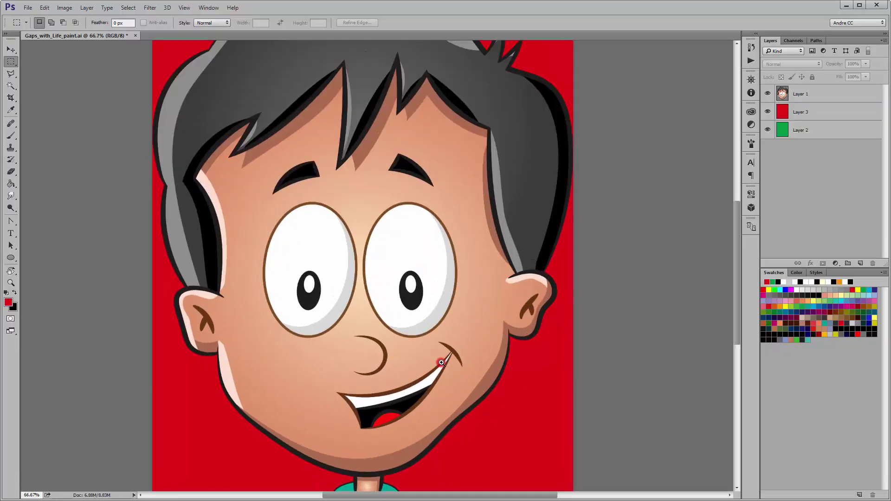
ctrl+click(438, 330)
drag(589, 328, 199, 296)
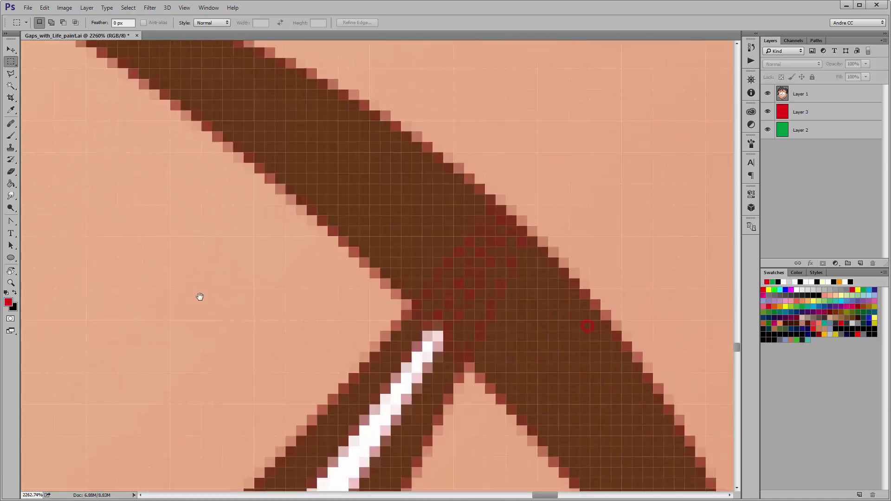
scroll(306, 297, down, 9)
drag(330, 318, 407, 227)
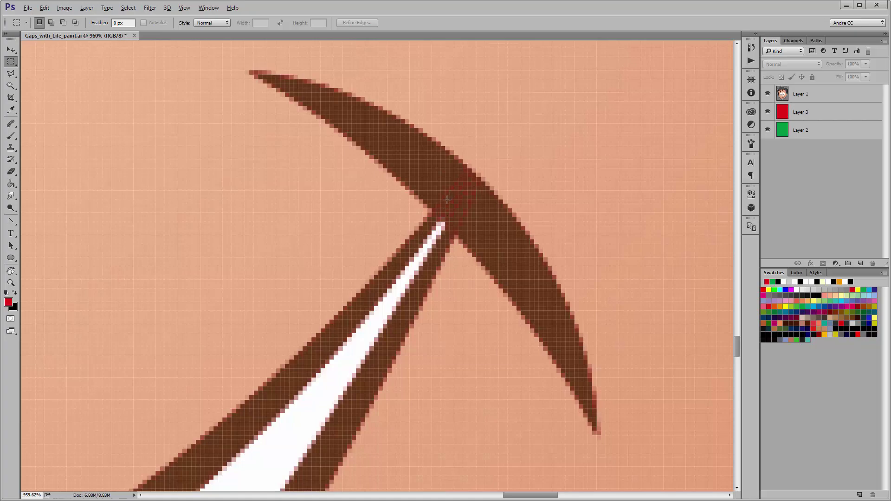
drag(199, 382, 506, 77)
drag(367, 366, 510, 118)
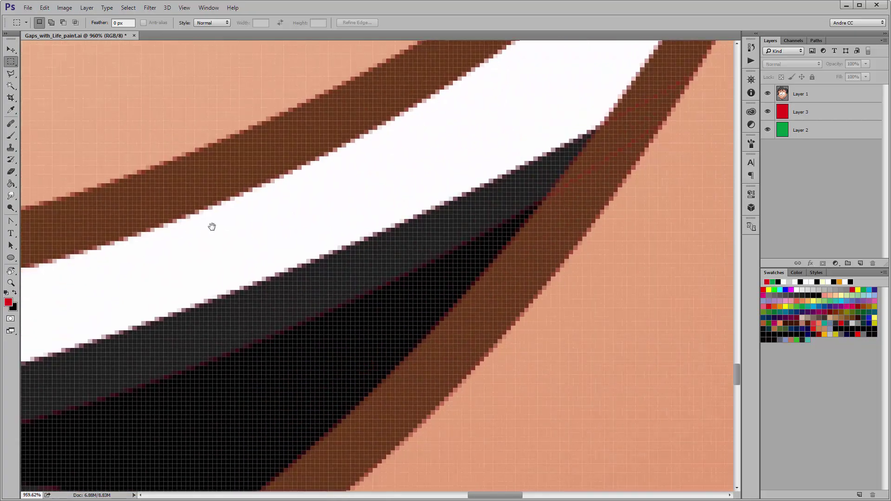
scroll(226, 233, down, 11)
drag(141, 259, 457, 214)
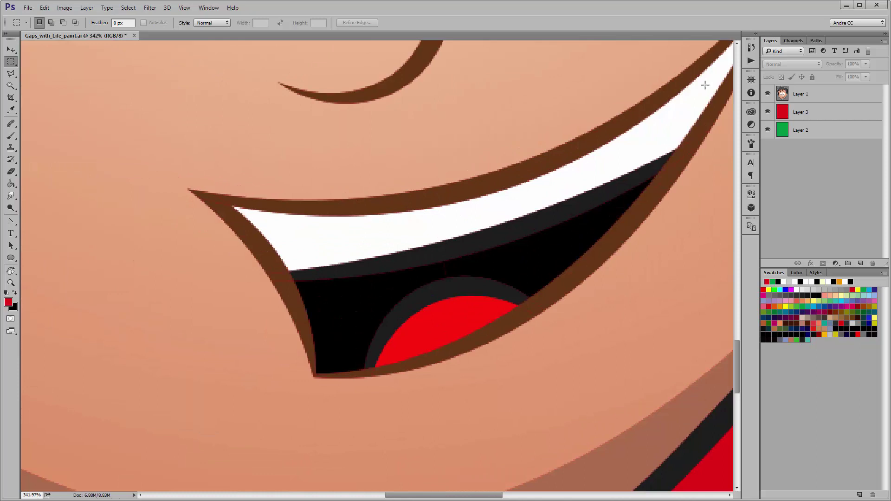
click(769, 111)
click(768, 111)
click(768, 112)
click(768, 112)
click(769, 111)
click(768, 111)
click(768, 112)
click(769, 112)
scroll(529, 225, down, 5)
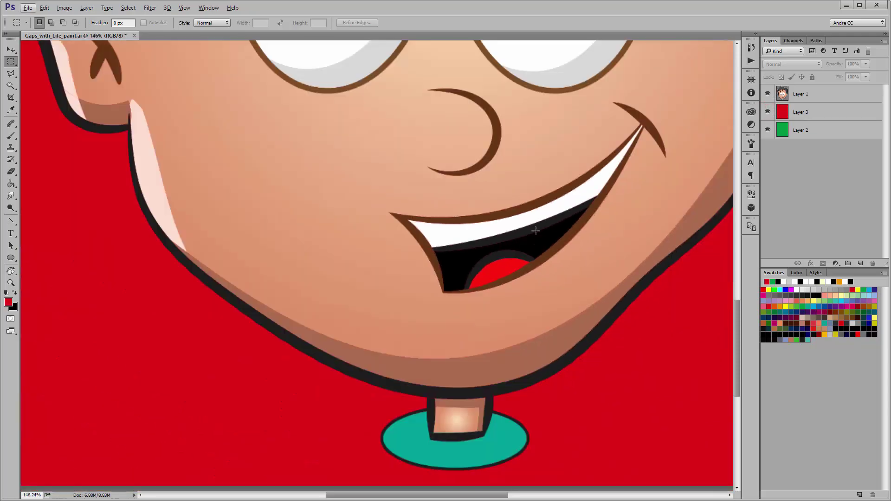
drag(555, 178, 447, 305)
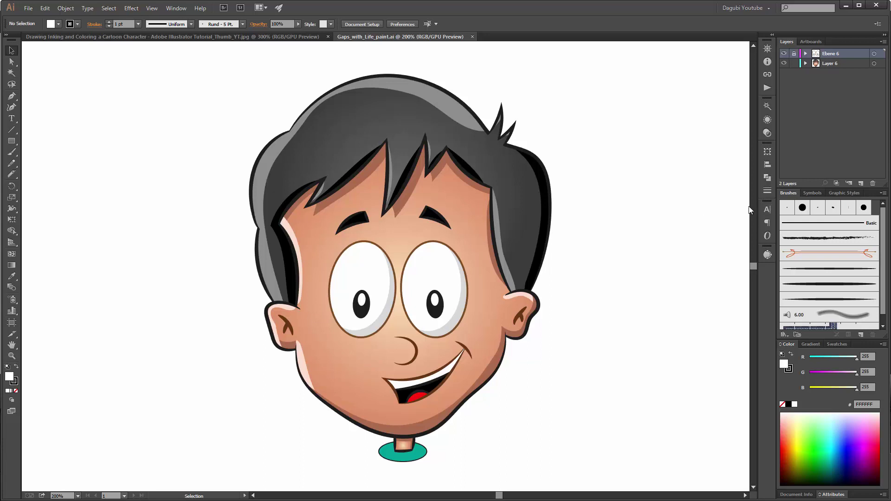
- Expand Layer 6's live paint group into separate shapes and deselect
click(874, 63)
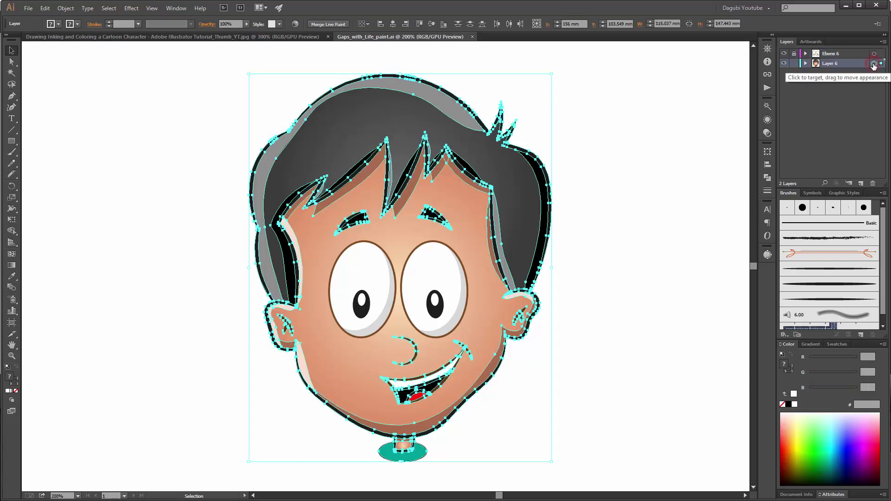
click(65, 9)
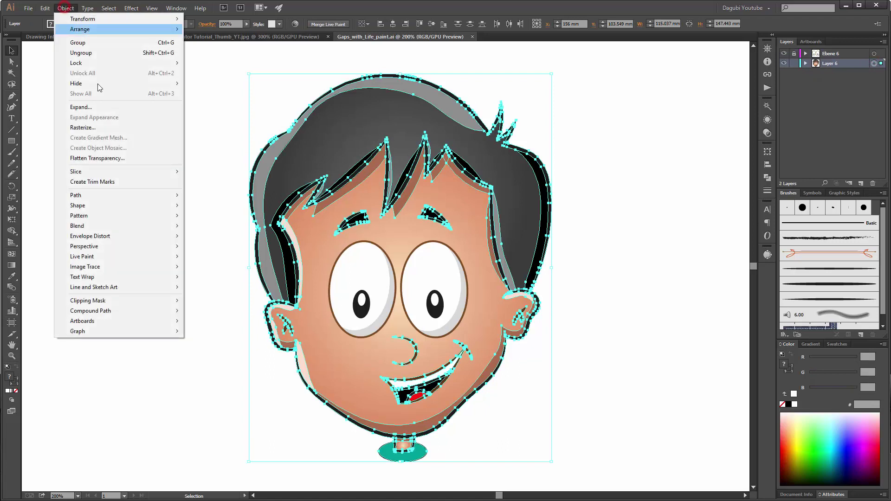
mouse_move(96, 258)
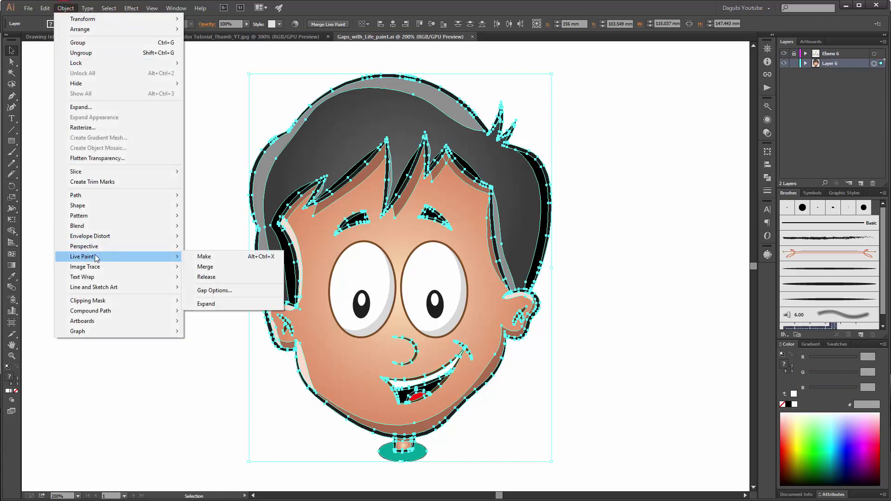
click(206, 304)
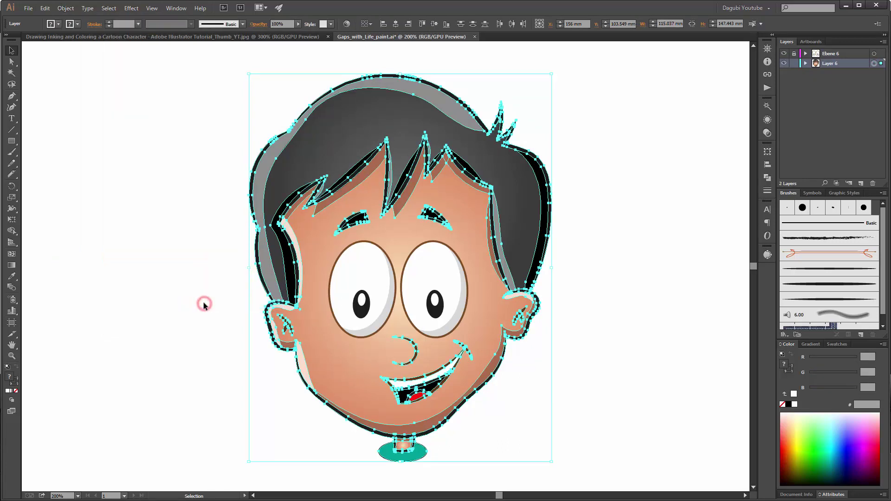
click(169, 226)
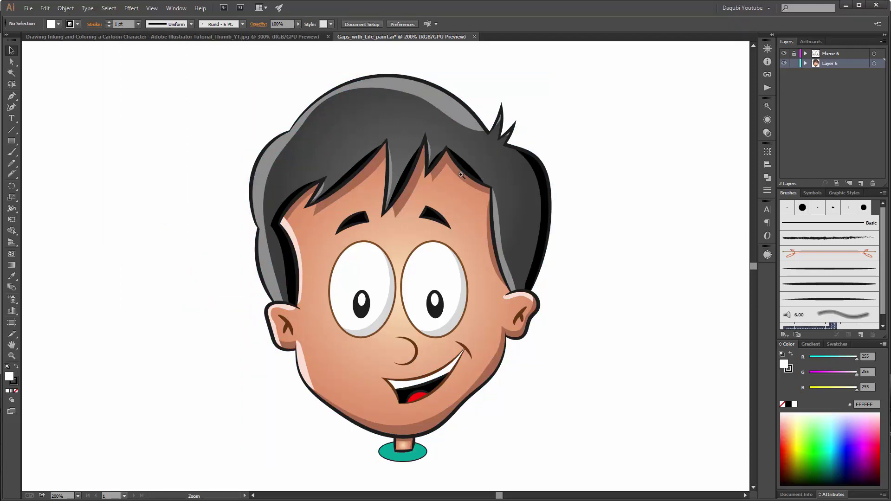
- Zoom into the hair fringe and select all to inspect the expanded shapes
ctrl+click(424, 171)
ctrl+click(424, 171)
ctrl+click(424, 171)
drag(392, 343, 554, 50)
drag(481, 267, 483, 258)
key(ctrl+a)
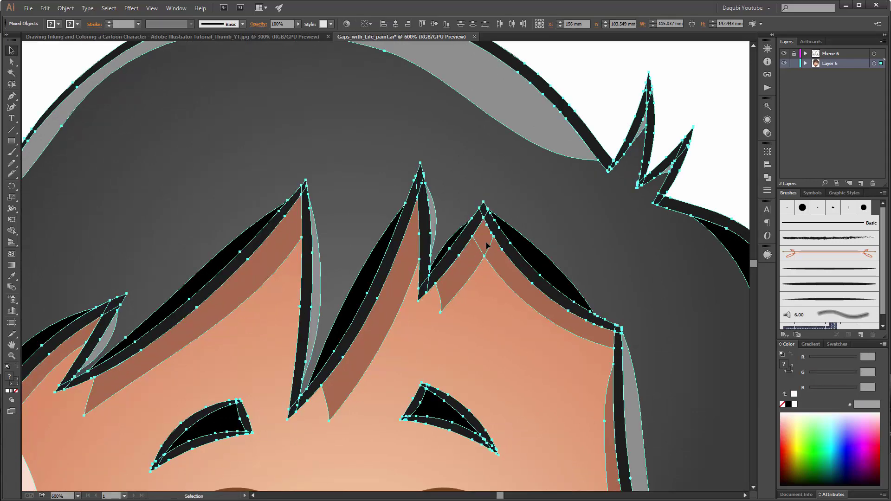
click(718, 72)
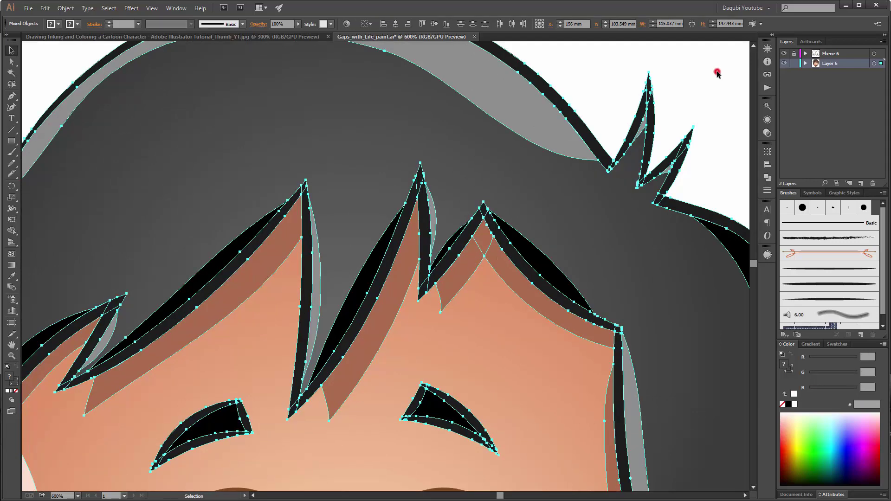
click(719, 71)
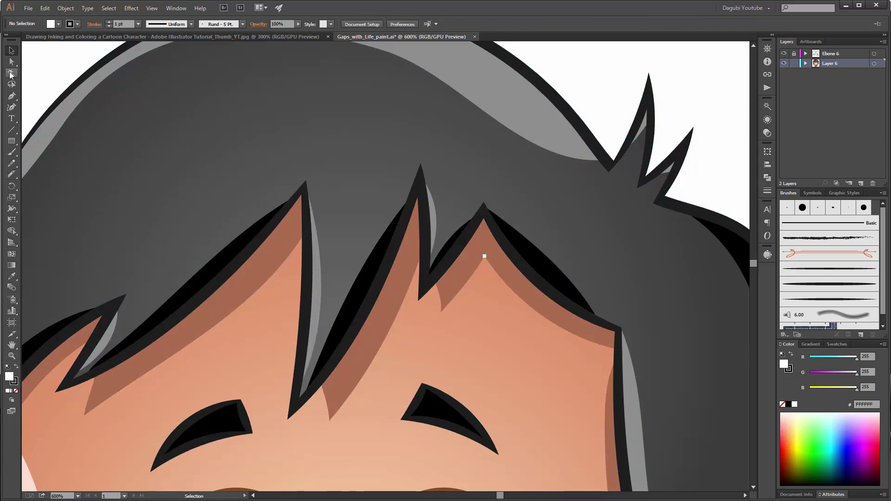
- Set the Magic Wand to match fill colour and select every skin-shadow shape
click(11, 73)
click(768, 106)
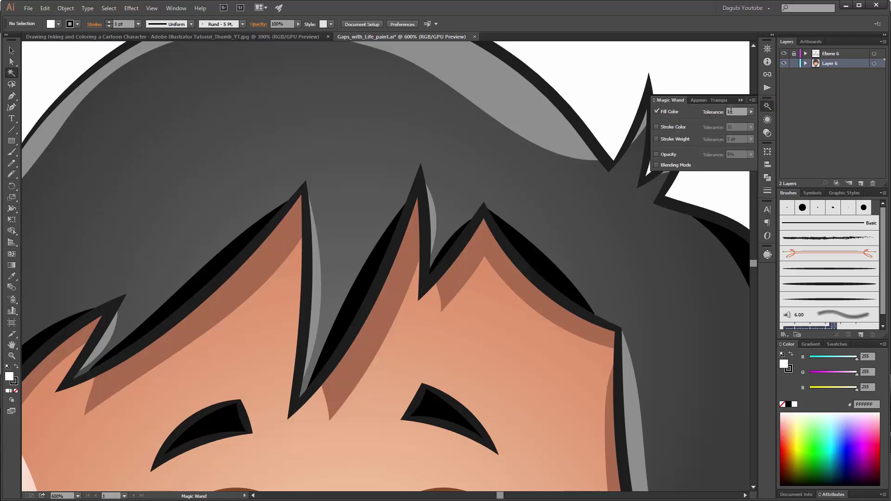
click(740, 100)
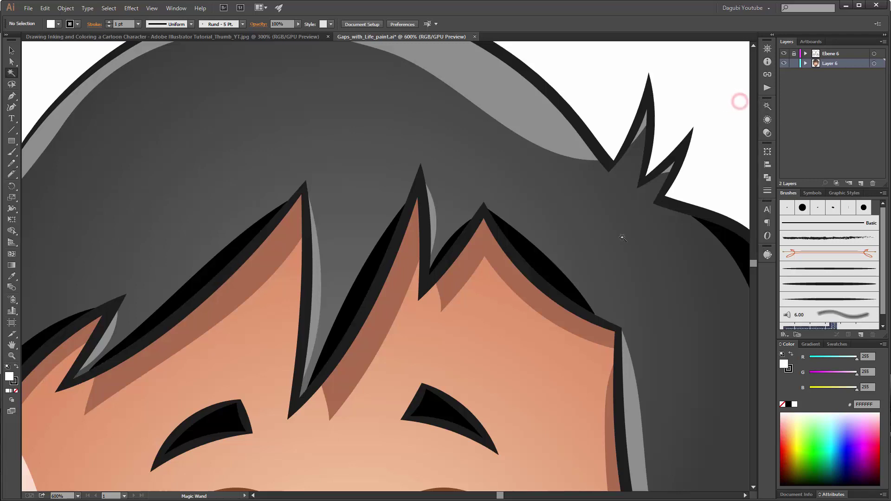
click(513, 279)
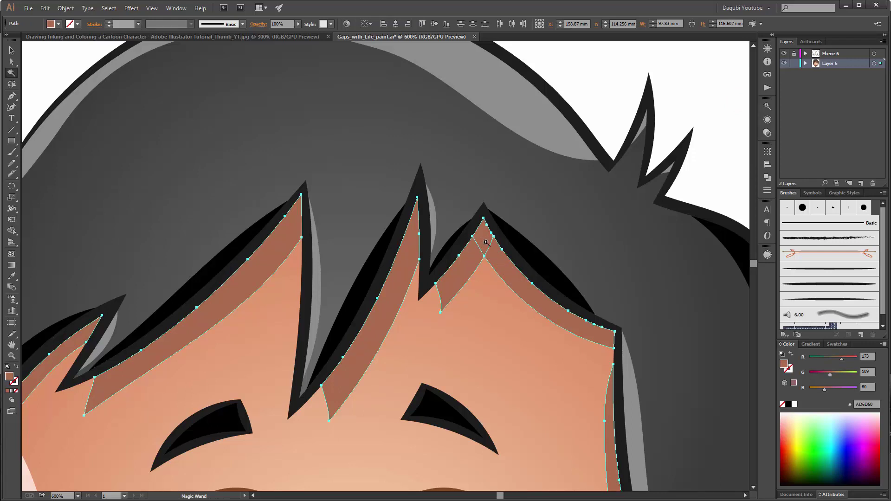
- Unite the selected skin-shadow shapes with Pathfinder
click(768, 178)
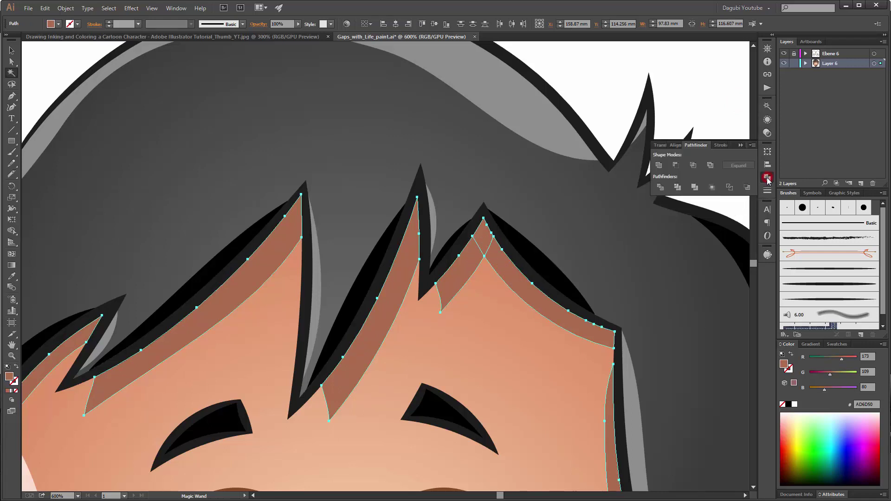
click(659, 165)
key(space)
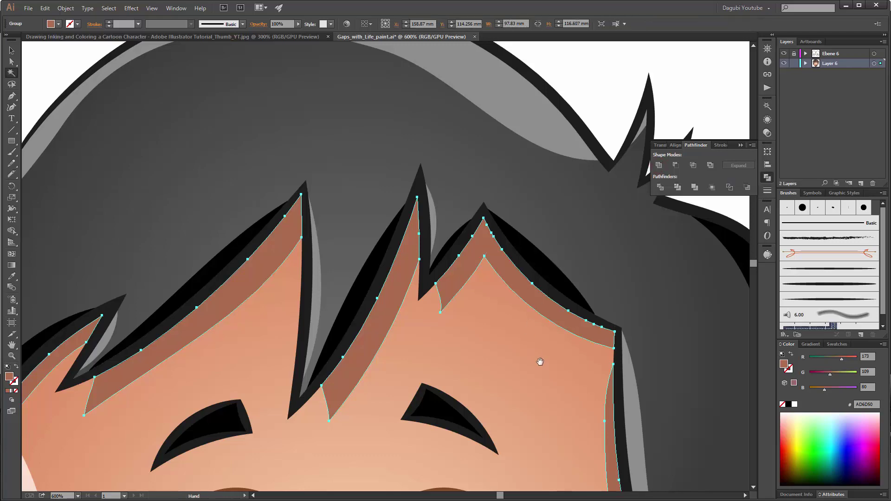
drag(539, 362, 487, 168)
drag(587, 447, 516, 188)
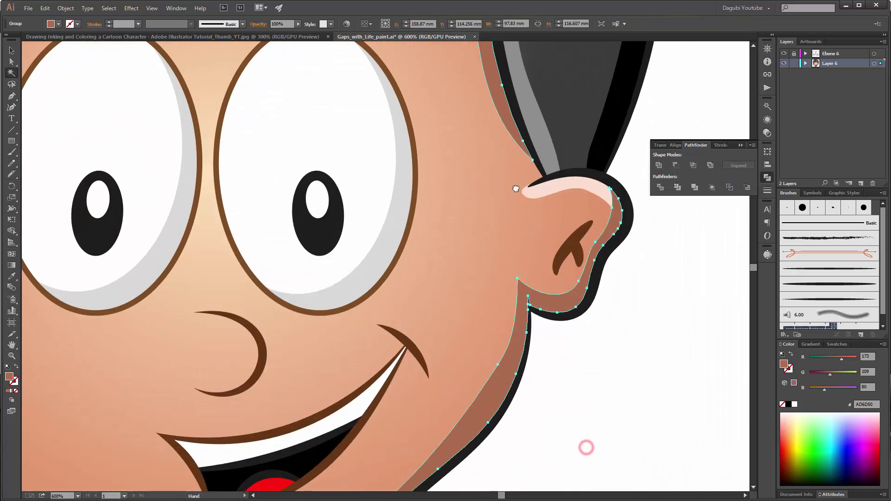
- Select the brown linework shapes and unite them into one shape
click(583, 232)
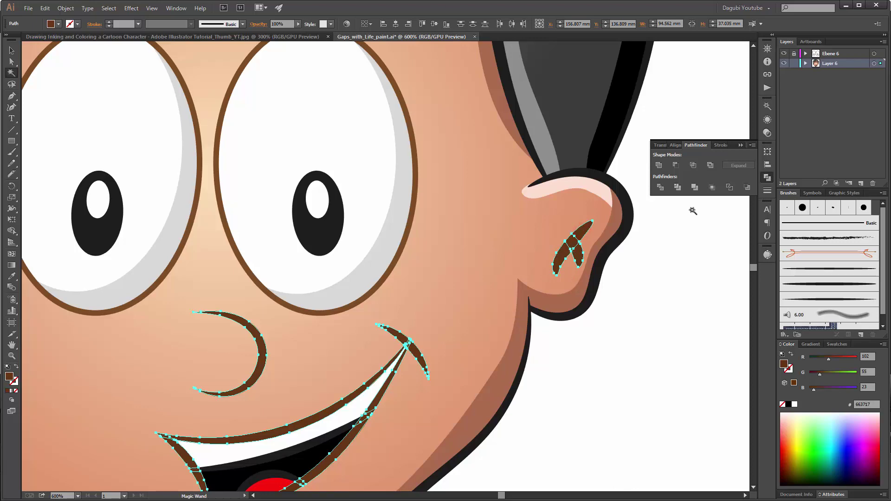
scroll(587, 251, up, 7)
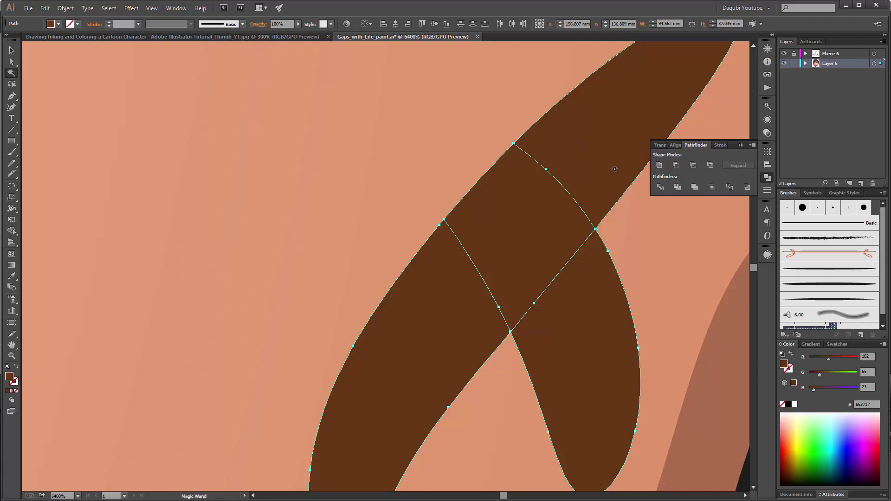
click(659, 165)
scroll(528, 229, down, 6)
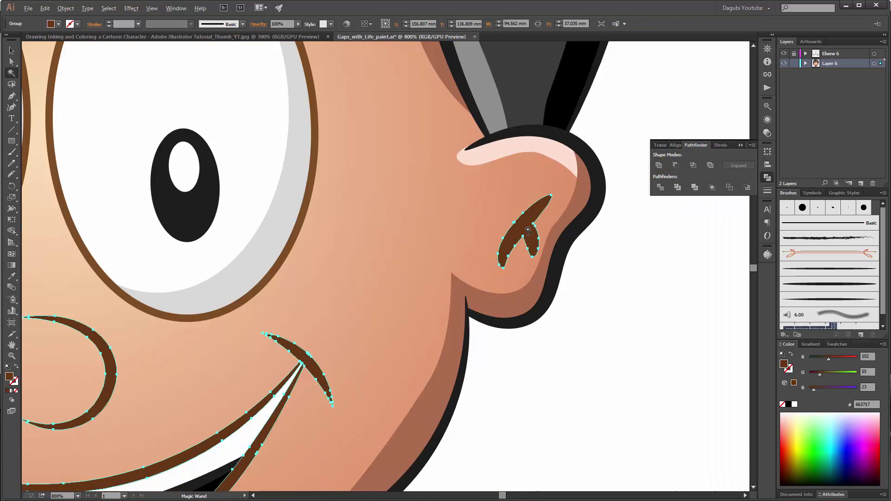
click(450, 357)
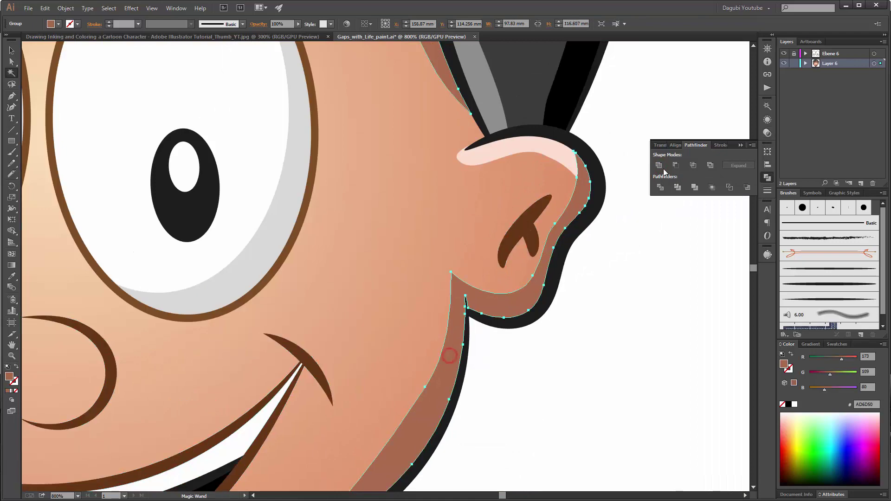
- Check the brown nose and mouth outlines and the white teeth shape around the smile
drag(250, 347, 449, 130)
click(509, 152)
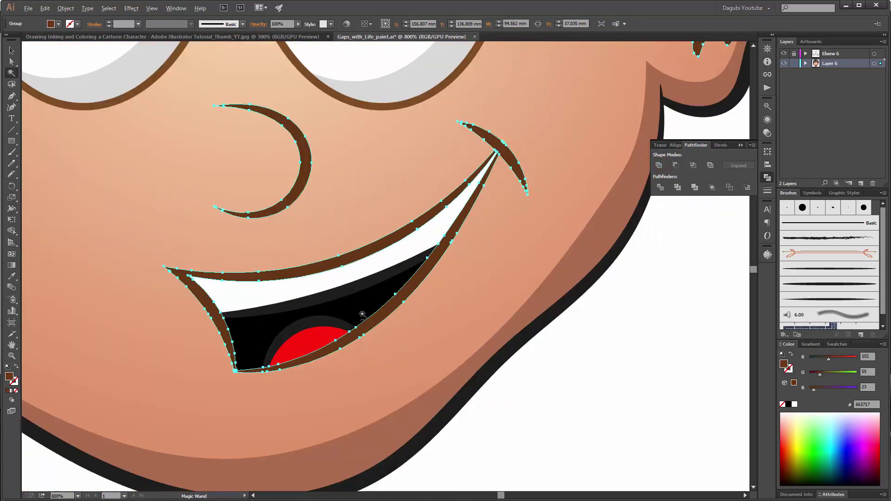
drag(292, 305, 376, 253)
click(387, 227)
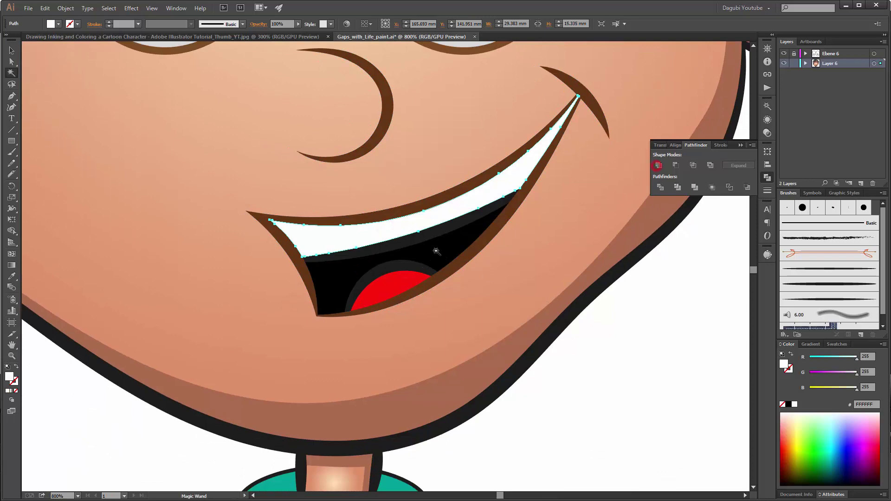
scroll(389, 205, down, 3)
drag(384, 143, 363, 383)
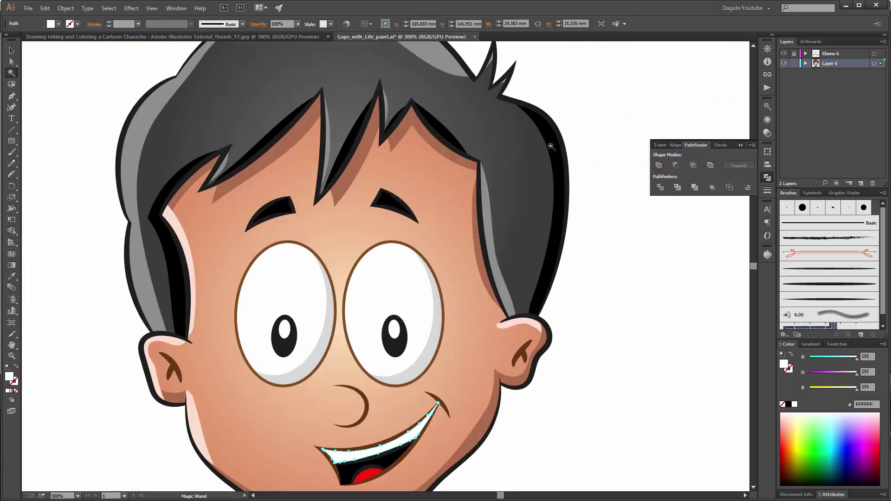
- Unite the black shapes, then unite the grey hair highlight shapes
click(552, 145)
click(658, 165)
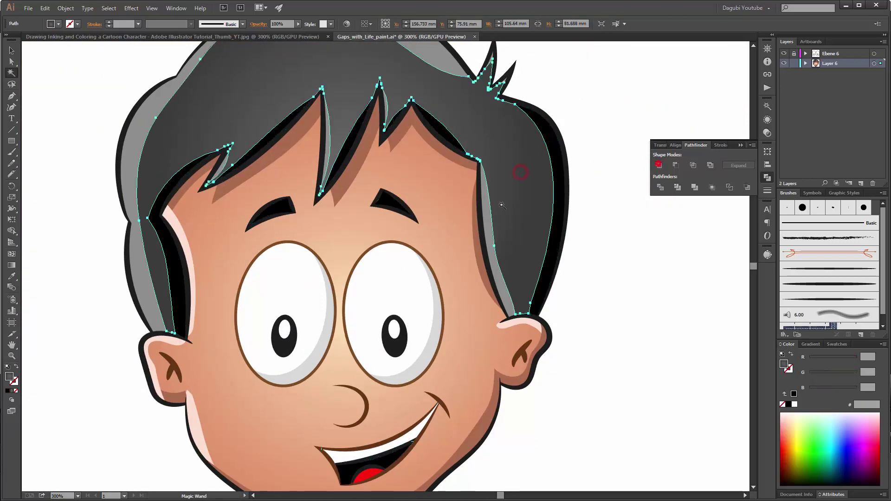
click(485, 201)
click(658, 165)
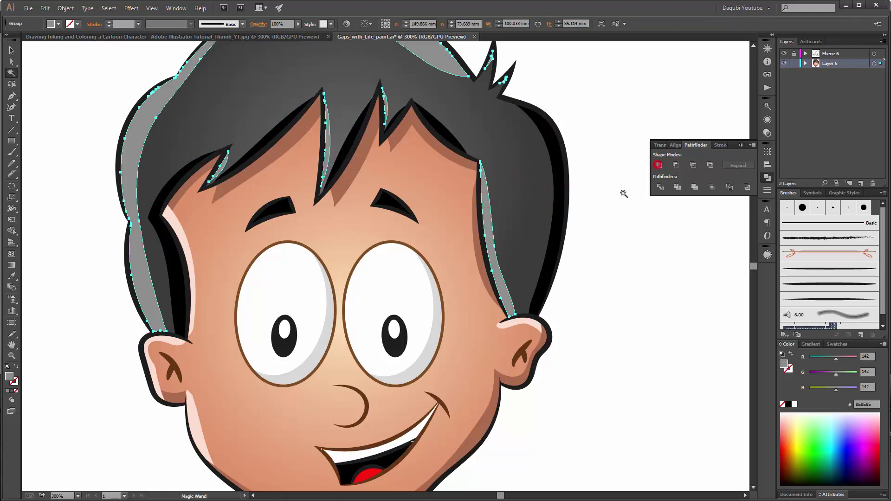
- Unite the light pink cheek highlight shapes into one
click(186, 241)
scroll(197, 224, up, 4)
drag(158, 200, 439, 203)
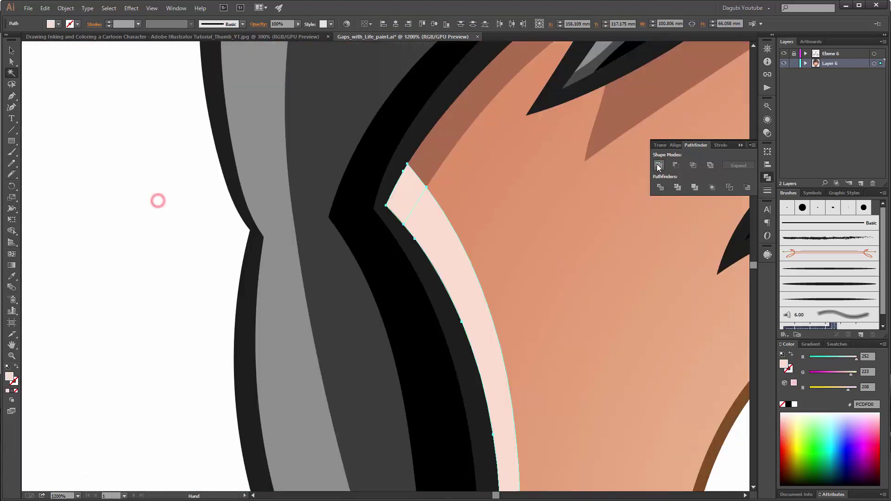
click(658, 166)
scroll(563, 235, down, 7)
drag(611, 266, 410, 281)
scroll(410, 280, up, 2)
drag(460, 207, 431, 263)
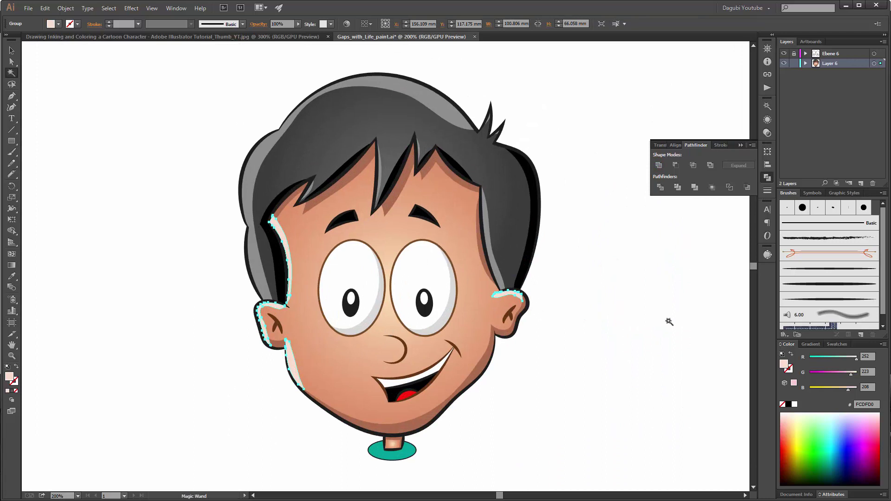
- Unite the black outline shapes and then the black shadow shapes
click(532, 168)
click(658, 165)
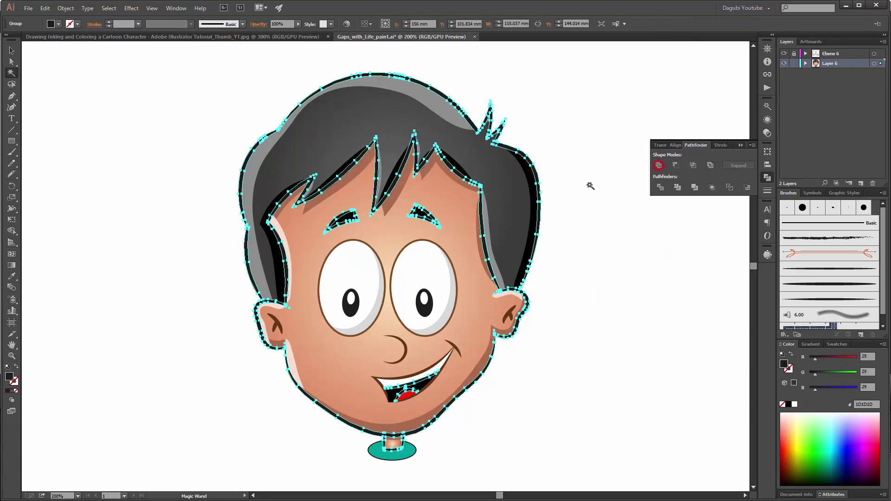
click(530, 176)
click(659, 166)
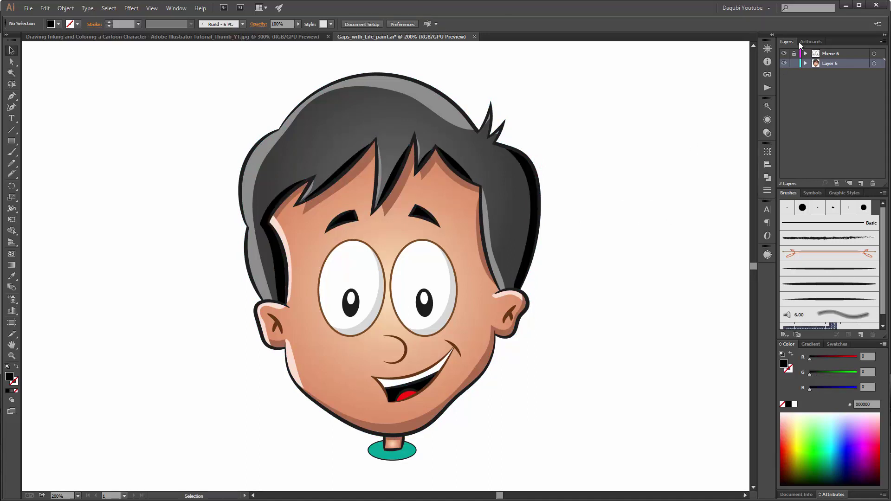
- Unlock Ebene 6, select all the head artwork and copy it
click(794, 54)
key(ctrl+a)
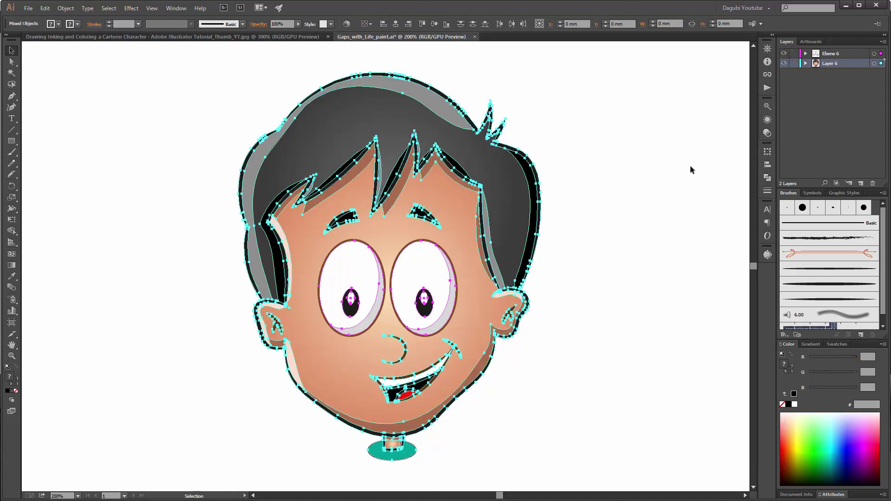
click(45, 7)
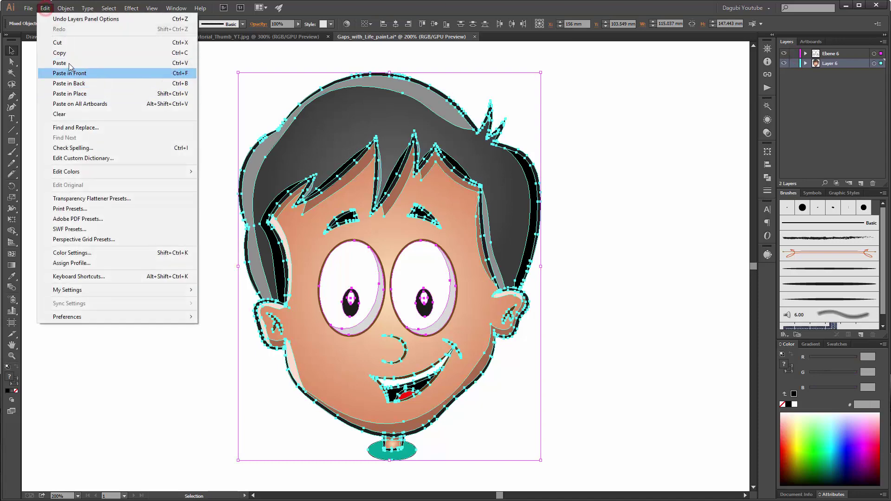
click(59, 52)
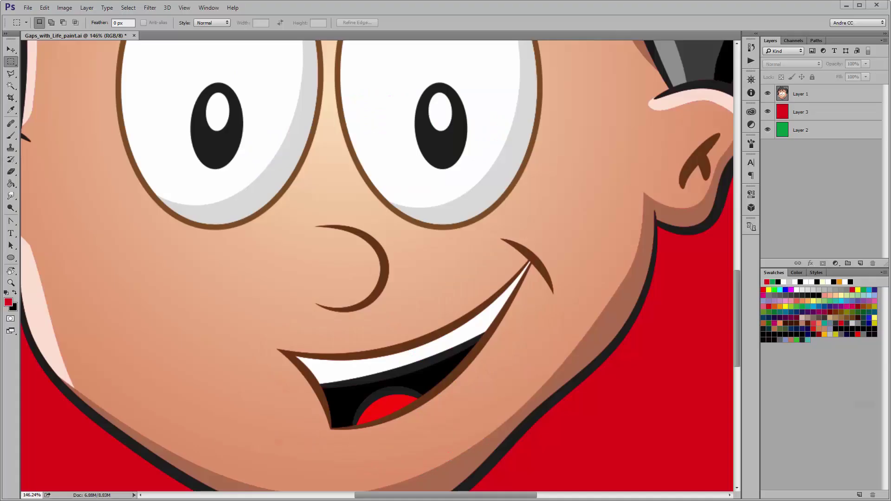
- Paste the Illustrator head as pixels into new Layer 4 and hide Layer 1
scroll(492, 145, down, 3)
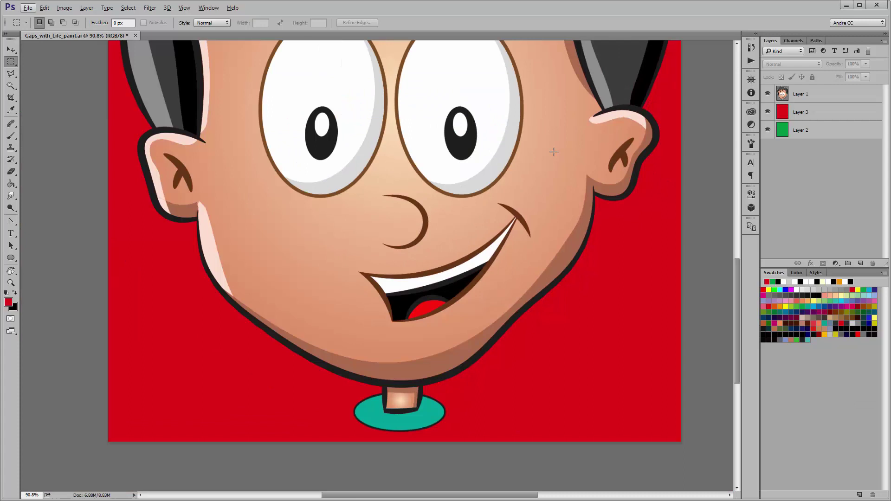
key(ctrl+v)
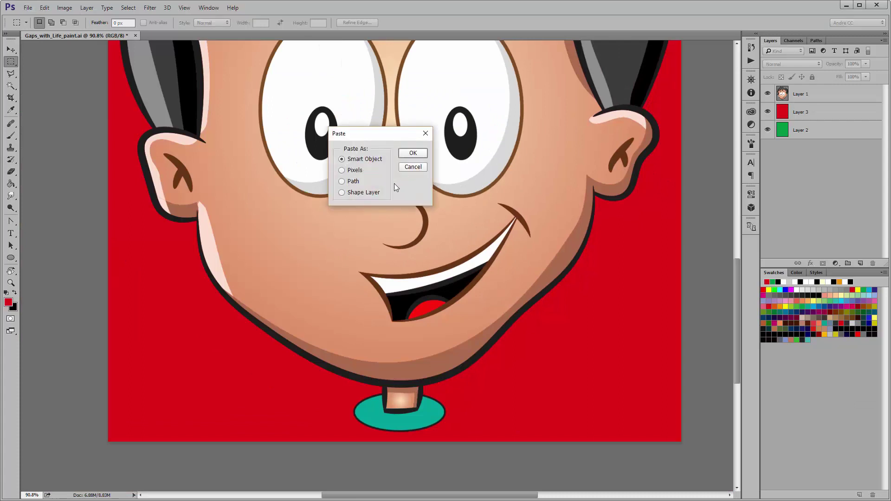
click(342, 170)
click(413, 152)
click(768, 113)
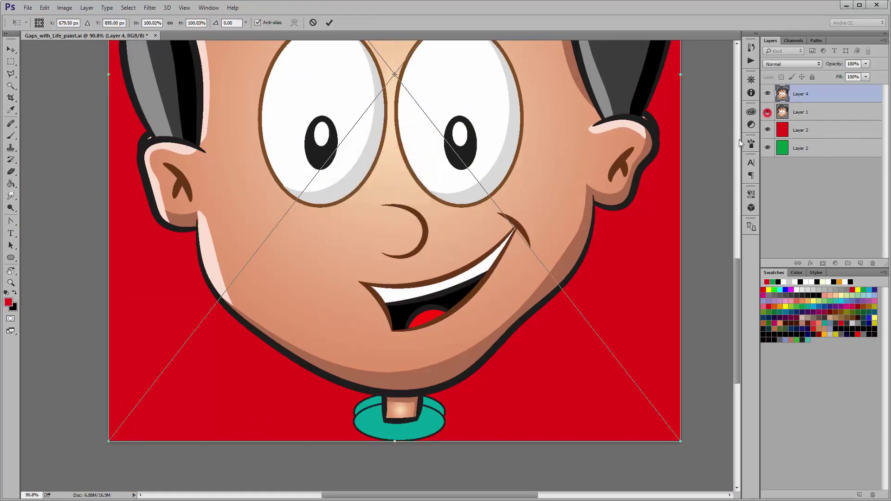
click(329, 22)
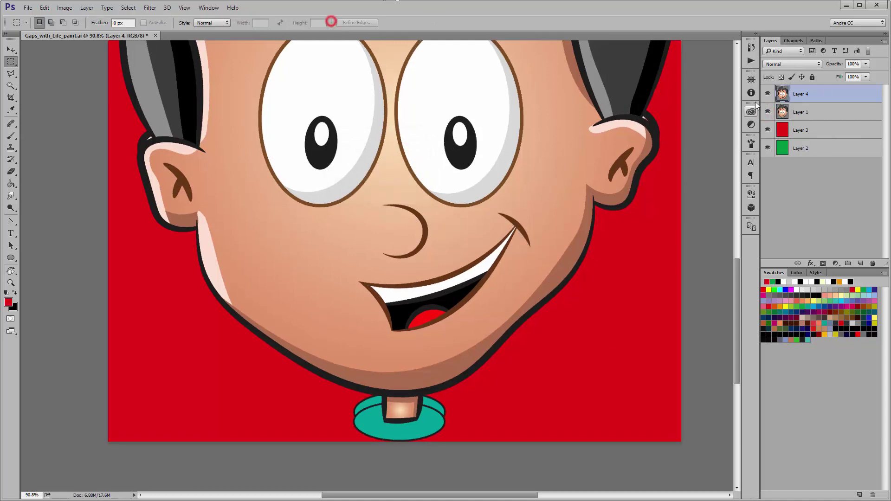
click(768, 110)
- Compare Layer 4 against the old Layer 1 at the smile corner, leaving Layer 4 visible
scroll(523, 227, up, 6)
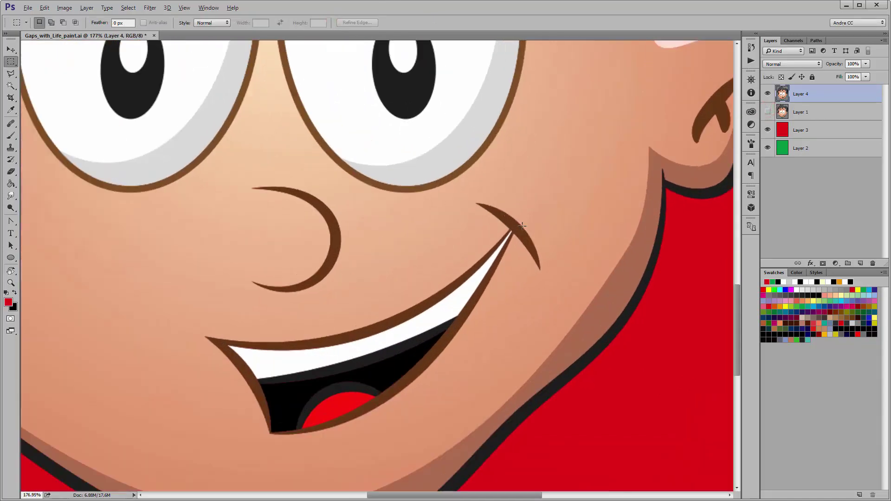
drag(522, 262, 485, 251)
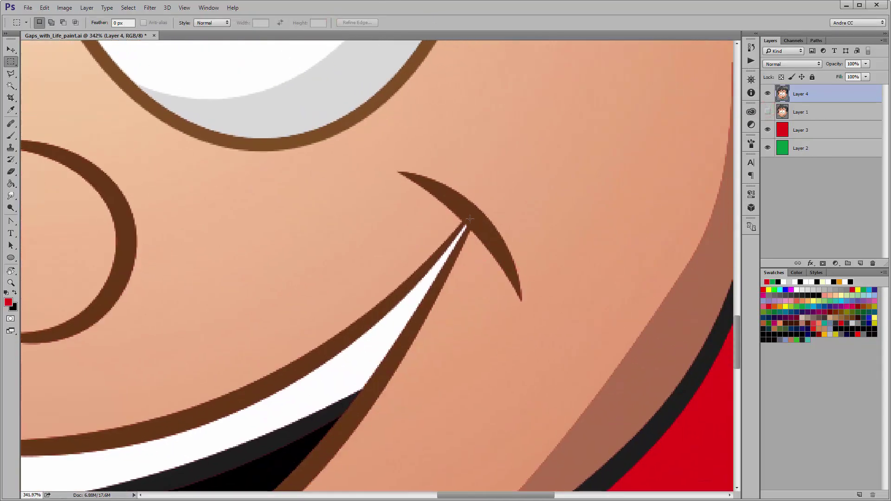
click(768, 94)
click(768, 112)
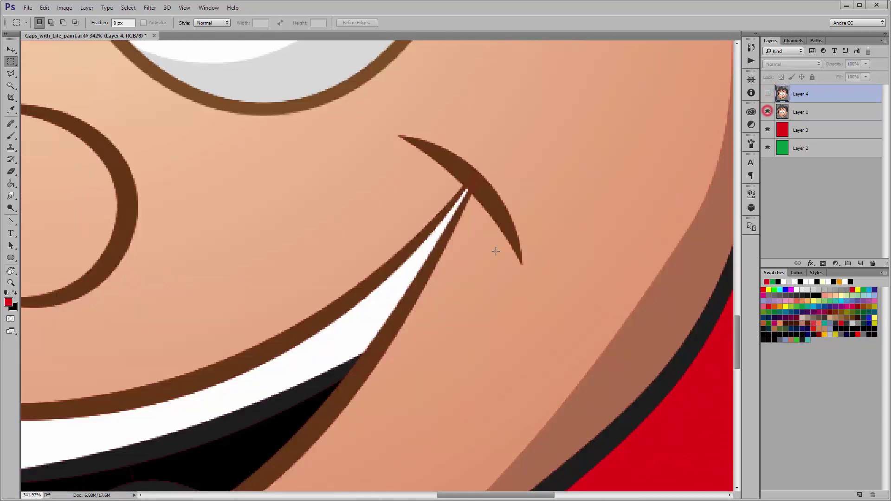
scroll(466, 189, up, 5)
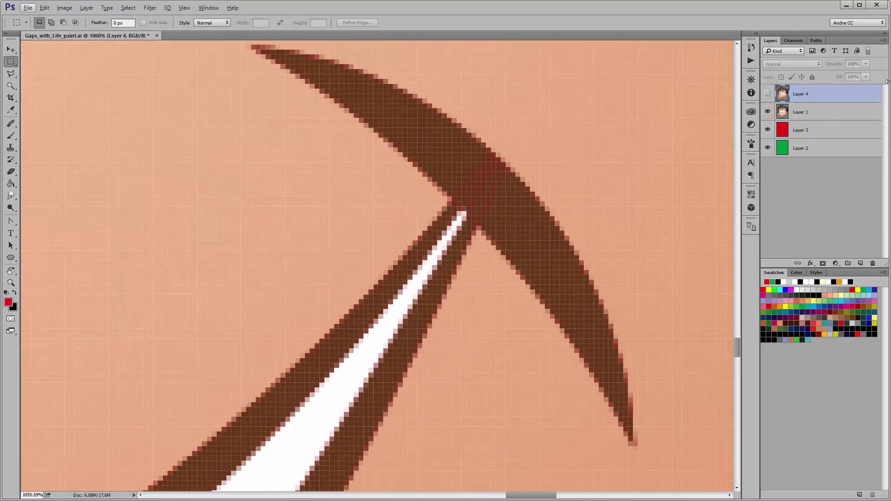
click(767, 112)
click(768, 93)
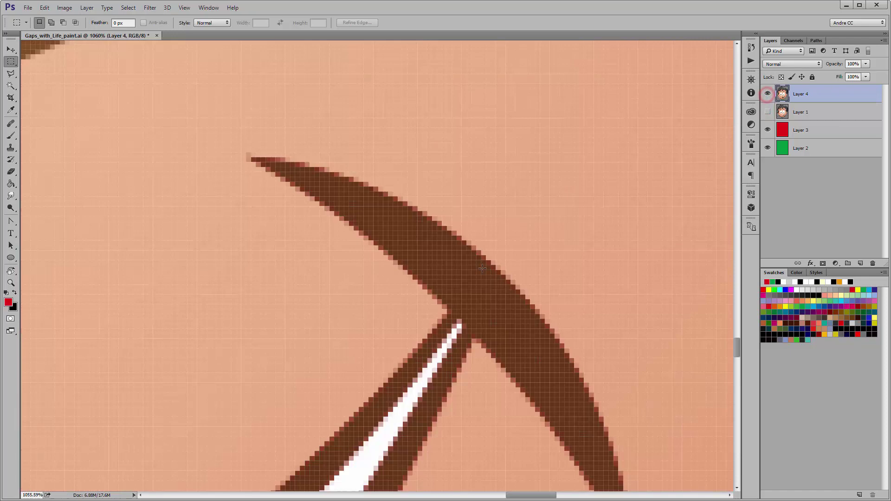
scroll(433, 333, down, 5)
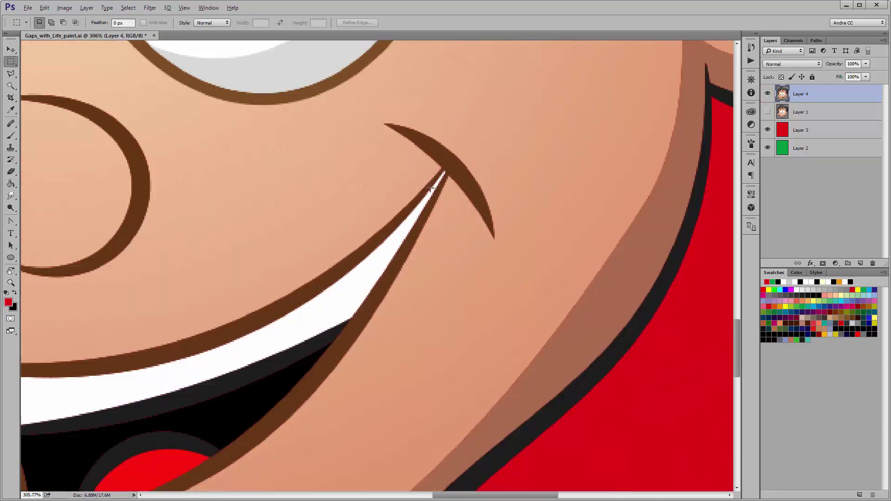
scroll(430, 187, up, 3)
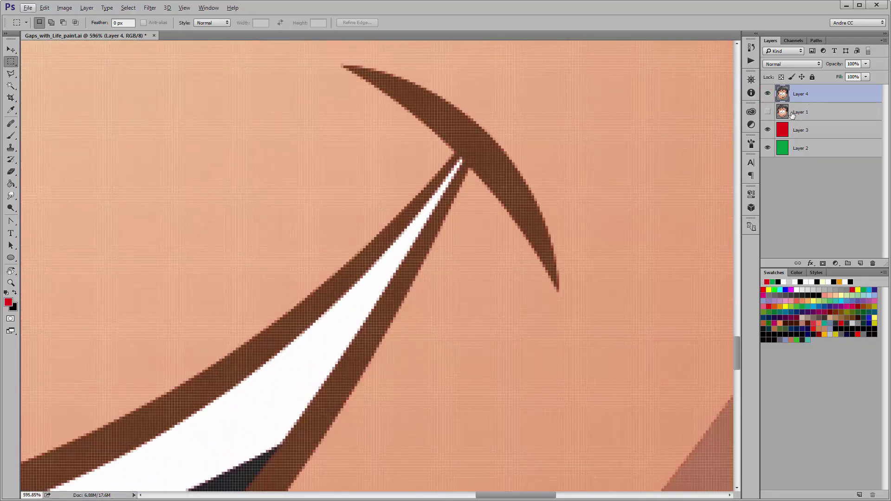
- Show the red Layer 3 background and fit the whole face on screen
click(768, 131)
key(alt)
drag(424, 207, 685, 391)
key(ctrl+0)
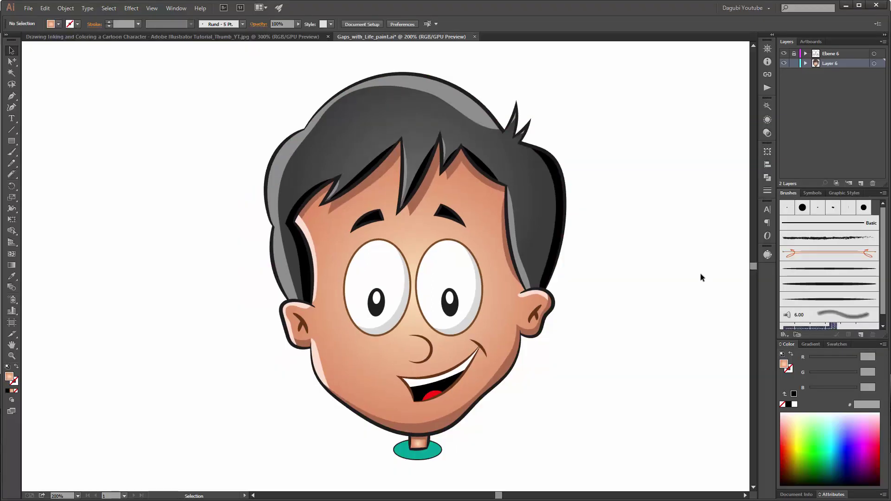
- Zoom in on the smile to inspect it, then target all Layer 6 artwork
key(z)
click(437, 383)
click(374, 262)
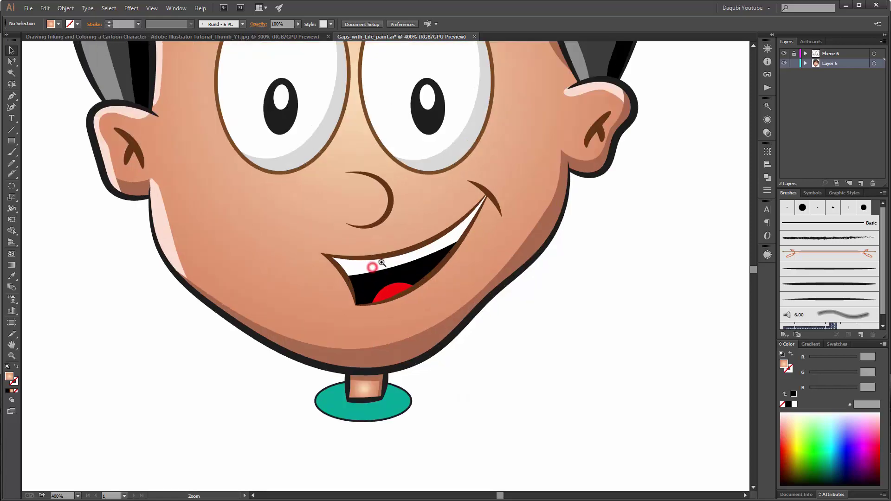
click(381, 263)
click(429, 249)
click(437, 239)
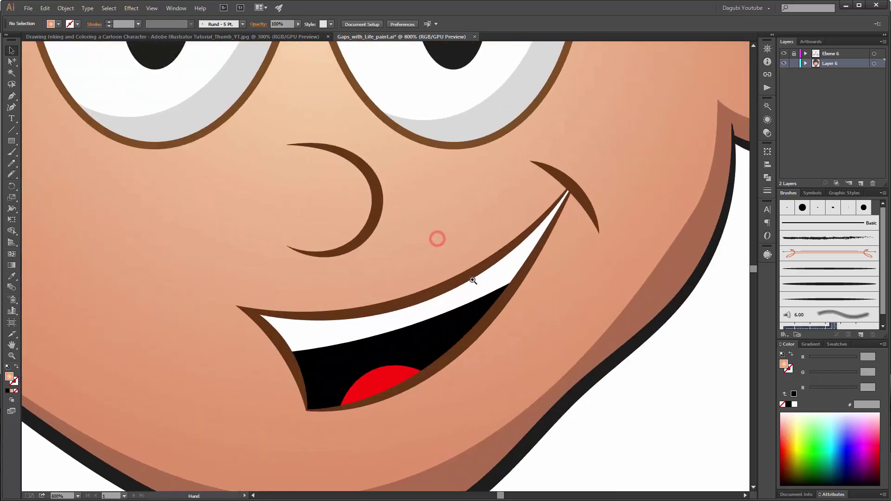
click(472, 278)
drag(408, 253, 502, 245)
key(v)
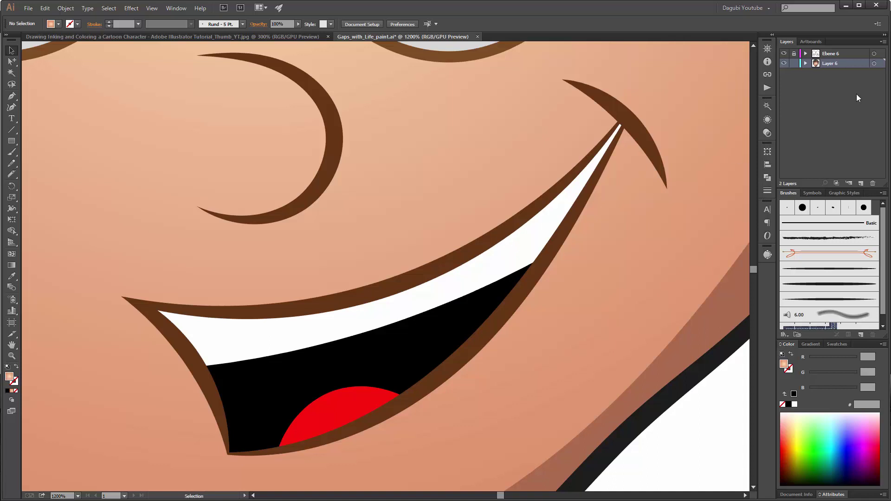
click(874, 64)
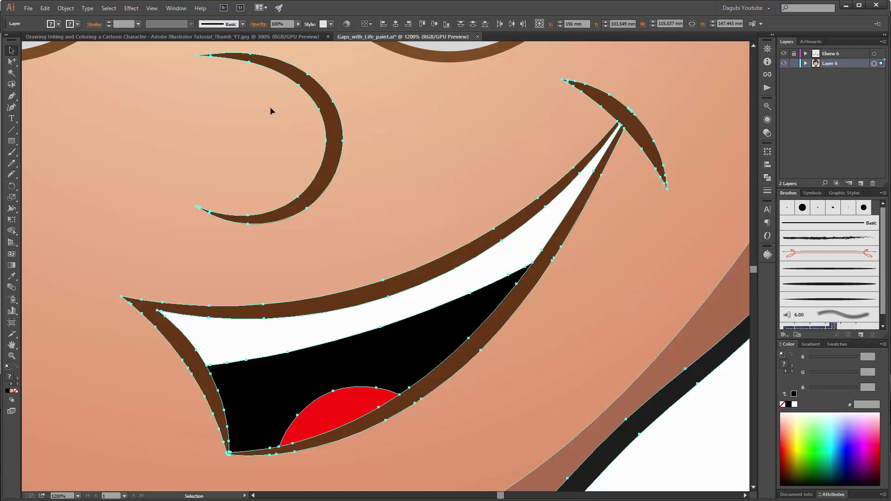
- Set up Offset Path with Preview on and a 0,03 mm offset
click(66, 9)
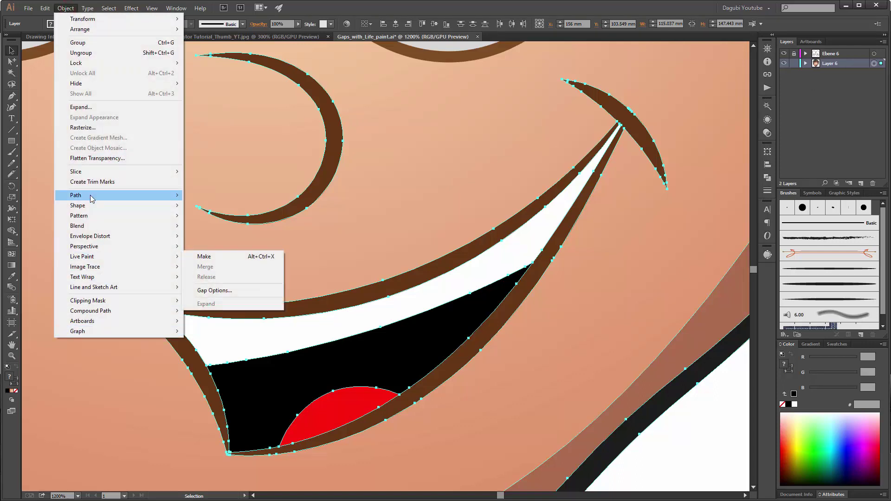
mouse_move(130, 198)
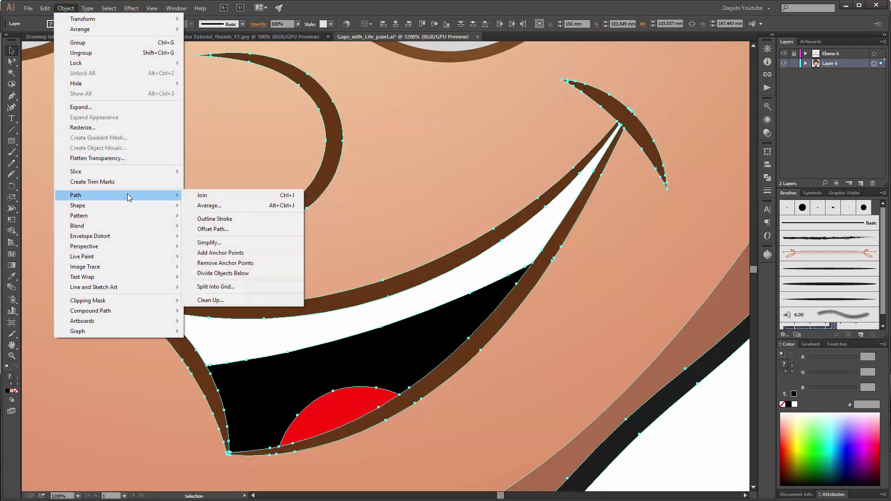
click(212, 229)
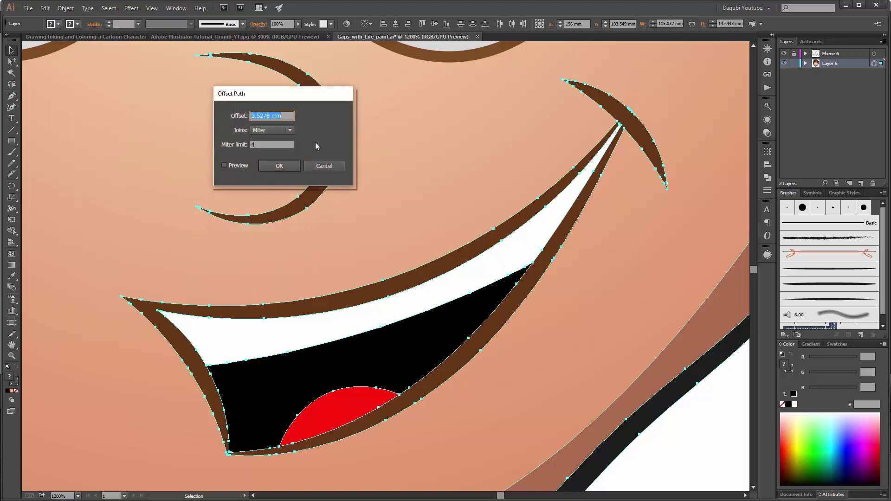
click(237, 166)
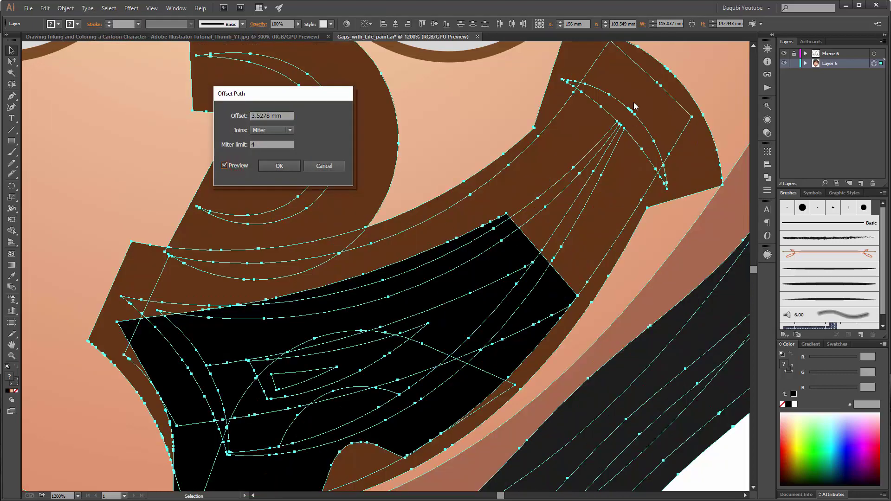
drag(302, 97, 327, 108)
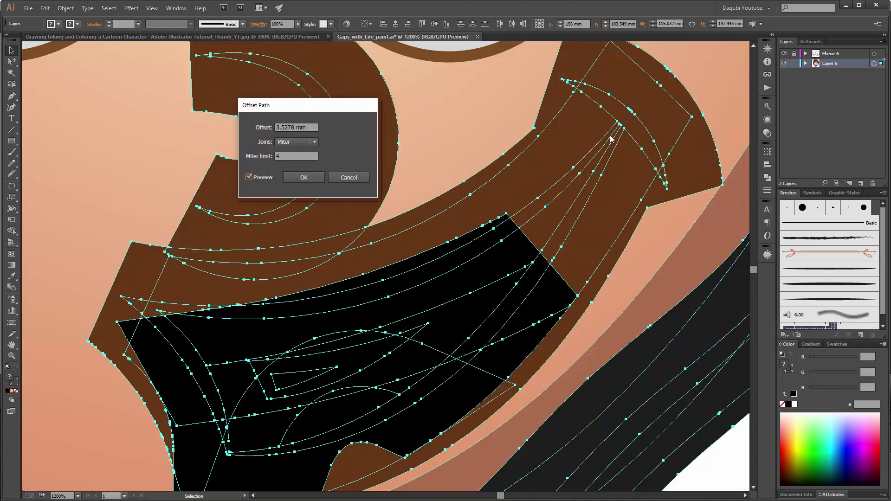
click(279, 128)
drag(311, 129, 245, 128)
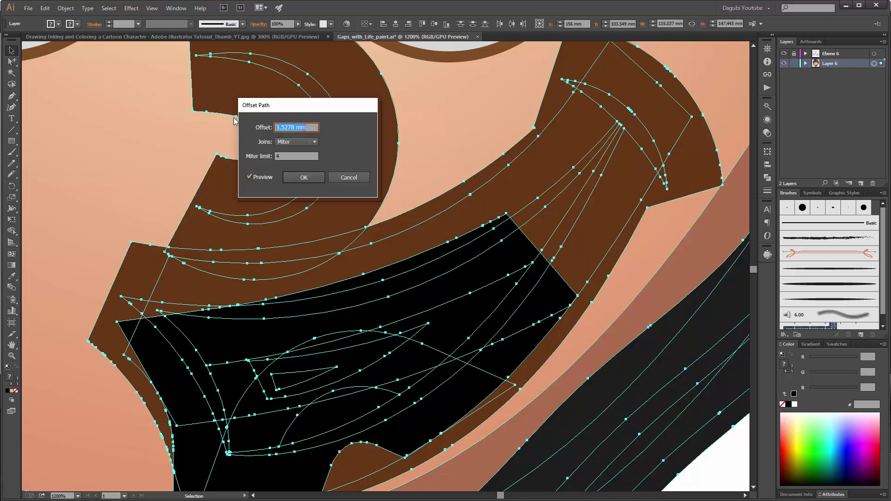
text(0.03)
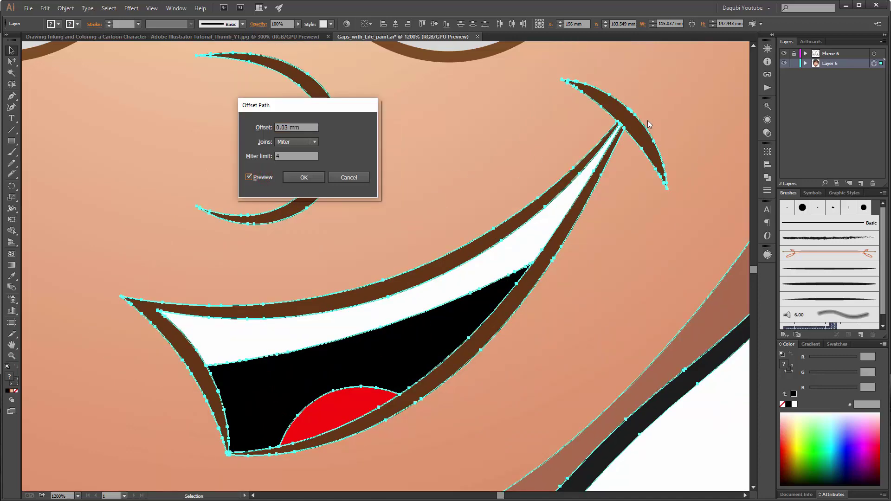
key(alt)
- Apply the 0,03 mm offset and zoom to check it
click(305, 178)
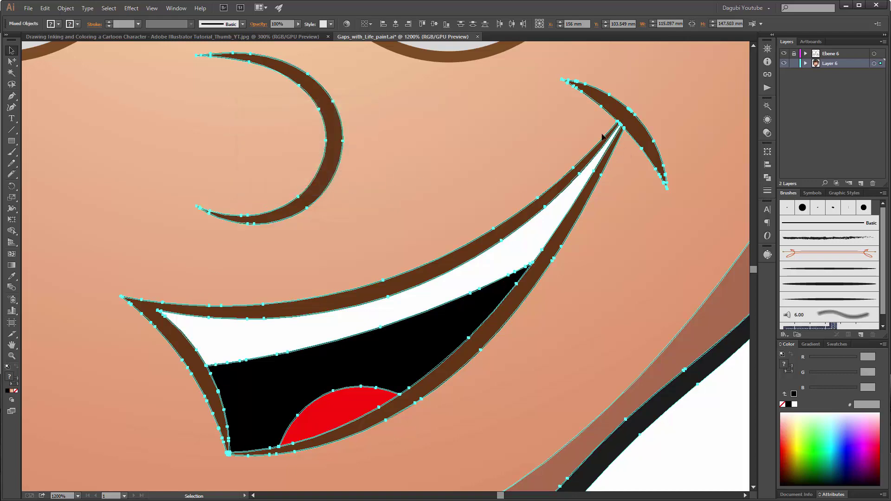
scroll(622, 122, up, 10)
scroll(482, 148, up, 2)
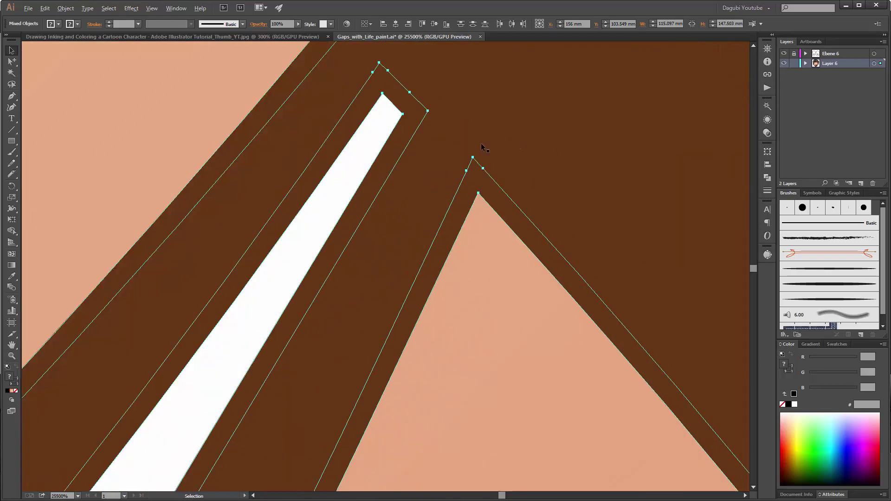
scroll(442, 198, down, 3)
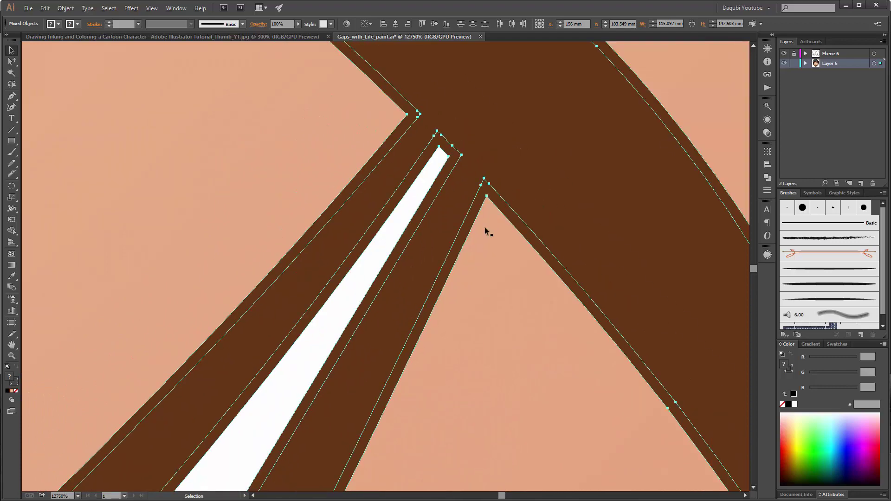
- Select the Layer 6 and Ebene 6 artwork together and copy it
click(874, 63)
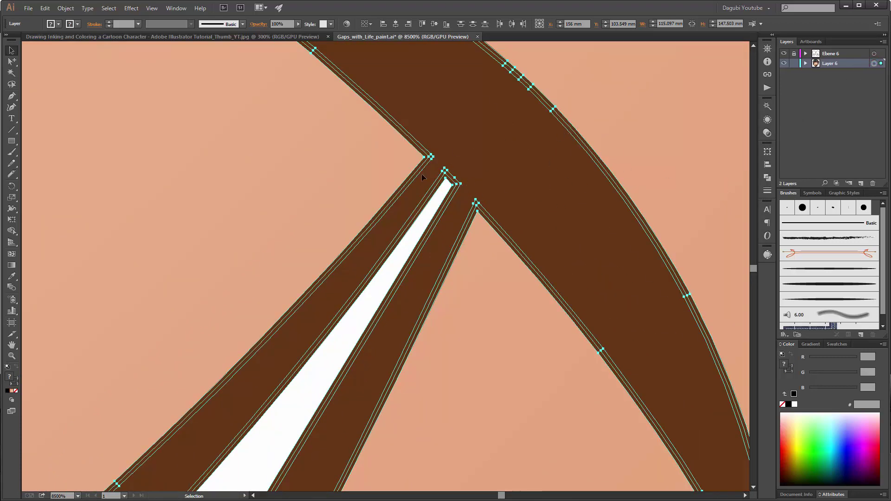
scroll(402, 195, down, 5)
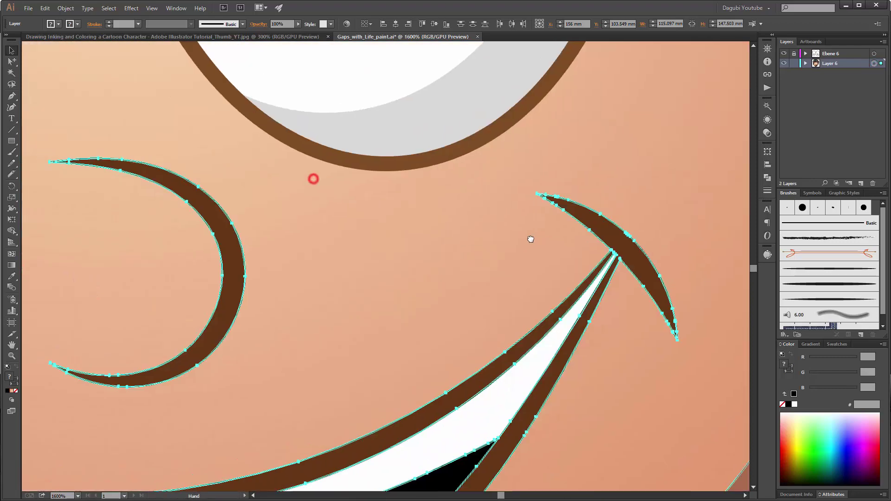
scroll(484, 224, down, 4)
drag(521, 132, 522, 269)
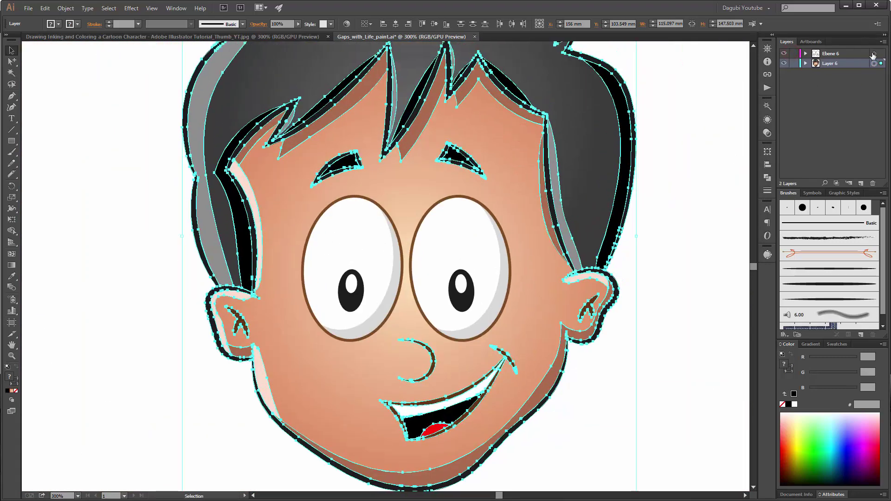
click(874, 54)
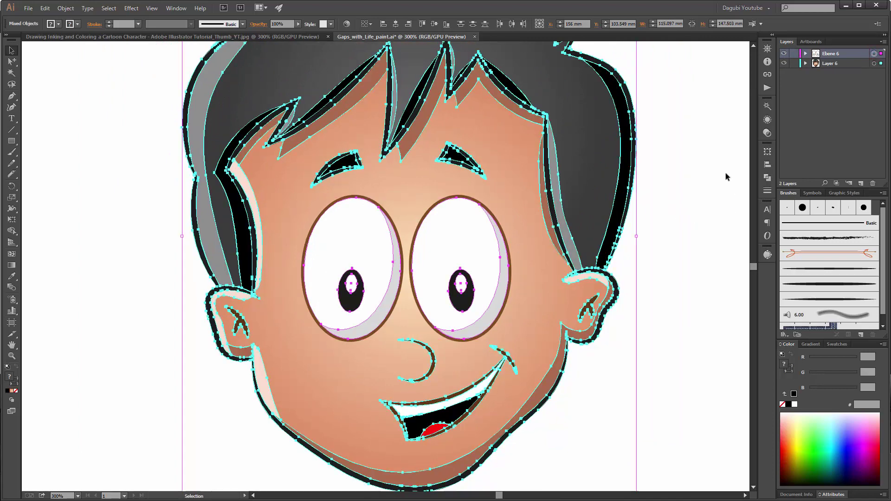
key(ctrl)
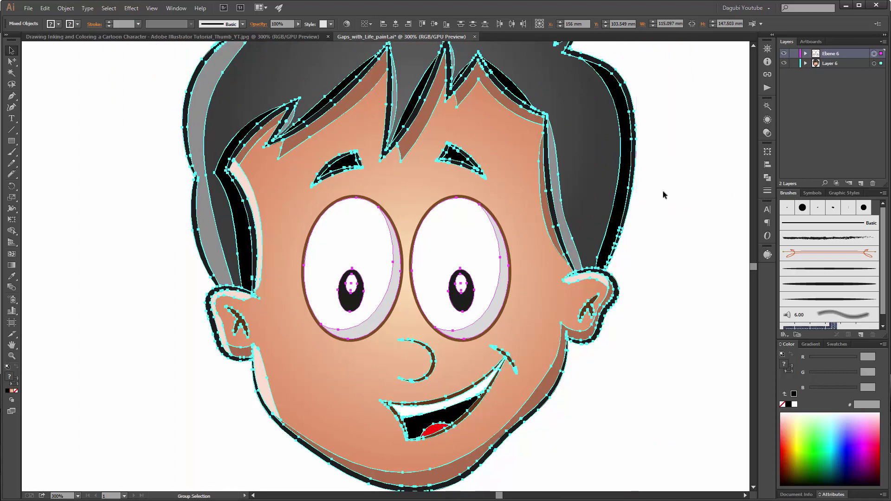
click(45, 8)
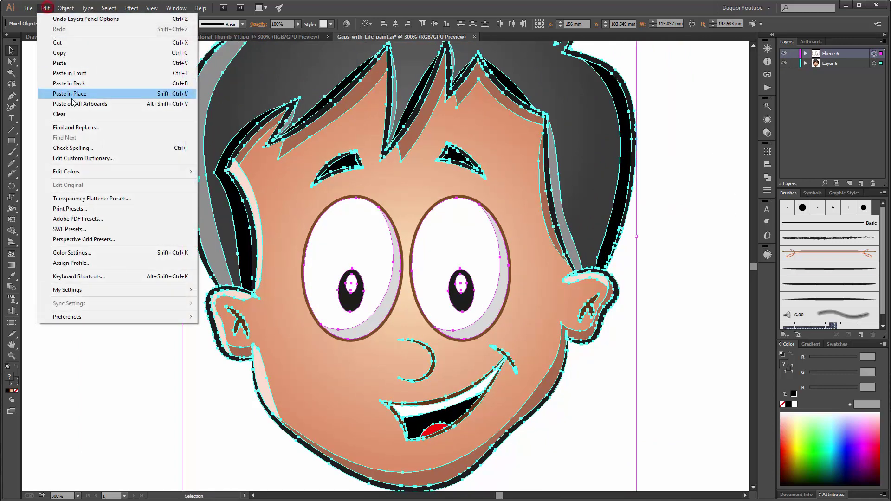
click(69, 62)
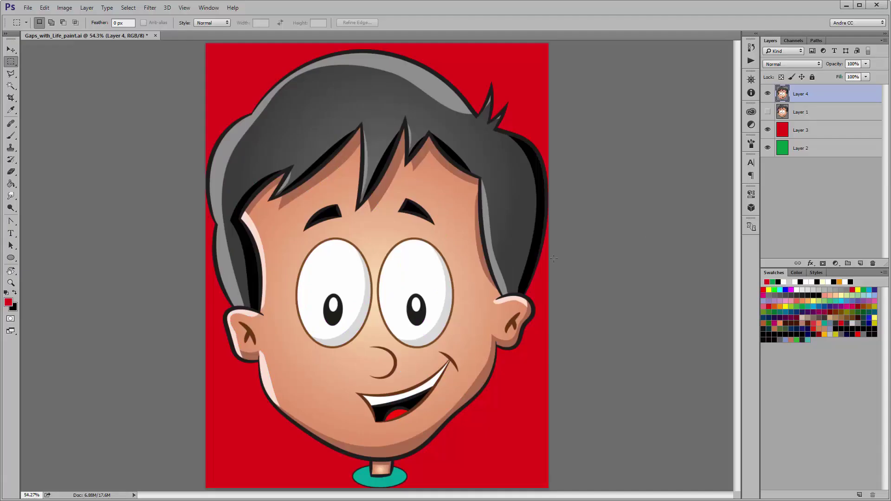
- Paste the offset face as pixels into new Layer 5 and hide Layer 4
key(ctrl+v)
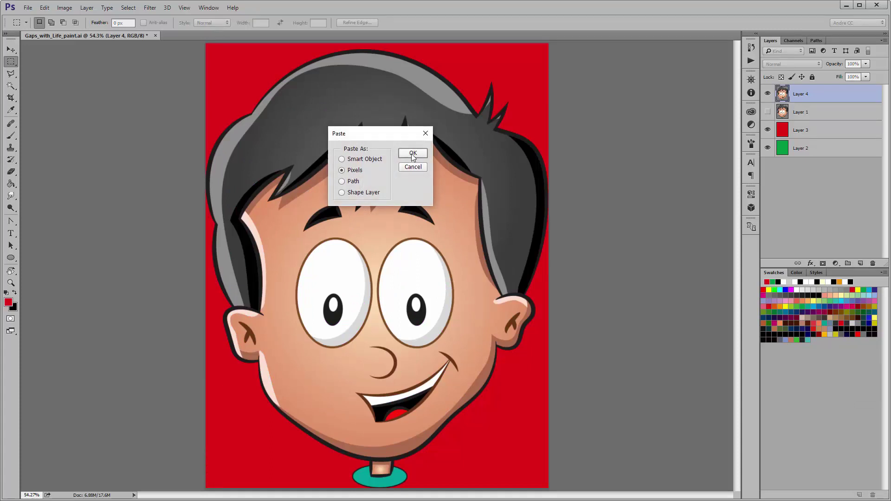
click(413, 153)
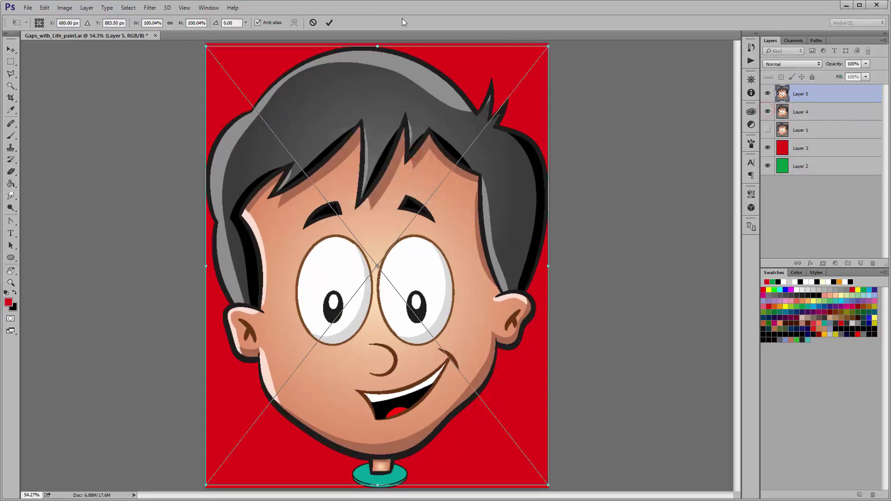
click(329, 23)
click(768, 112)
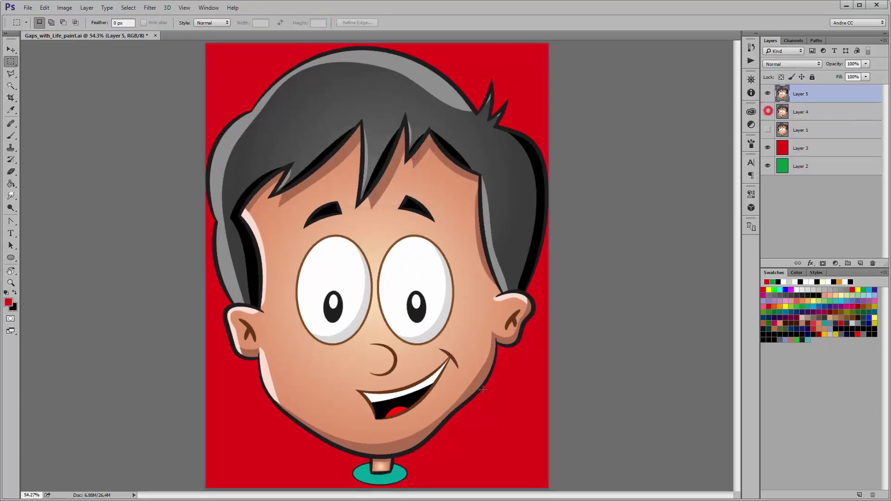
- Inspect the mouth and tongue edges for gaps, then fit the image to the window
scroll(448, 364, up, 12)
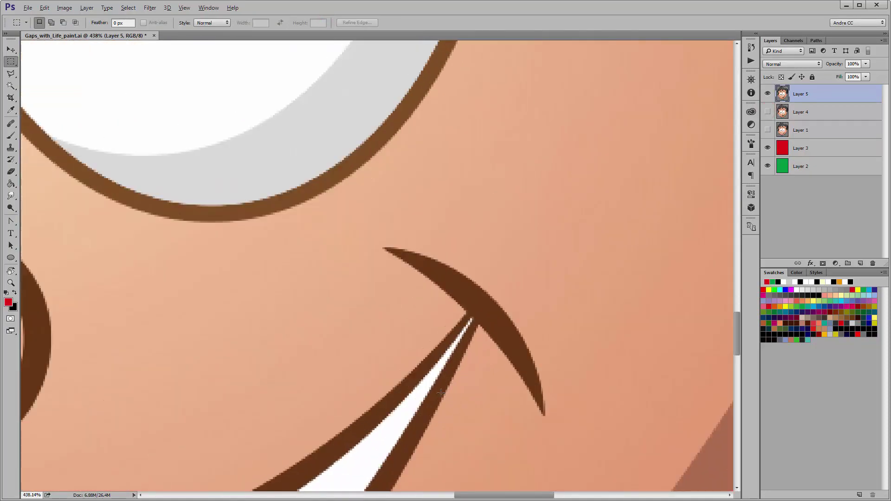
scroll(440, 392, up, 5)
drag(226, 398, 428, 211)
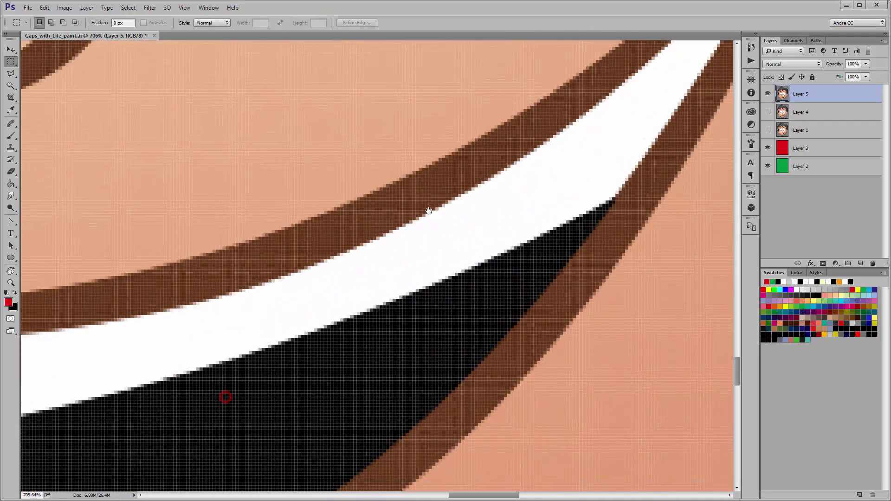
drag(157, 264, 482, 227)
drag(225, 274, 318, 171)
drag(440, 335, 334, 202)
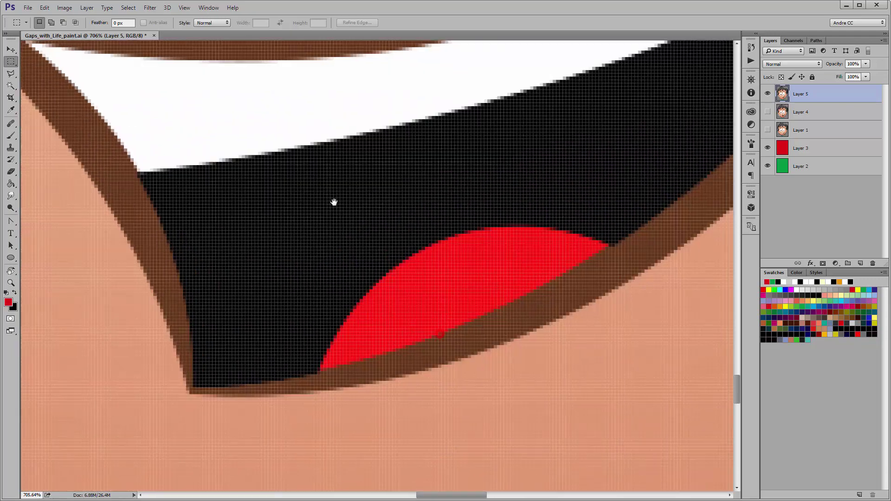
key(ctrl+0)
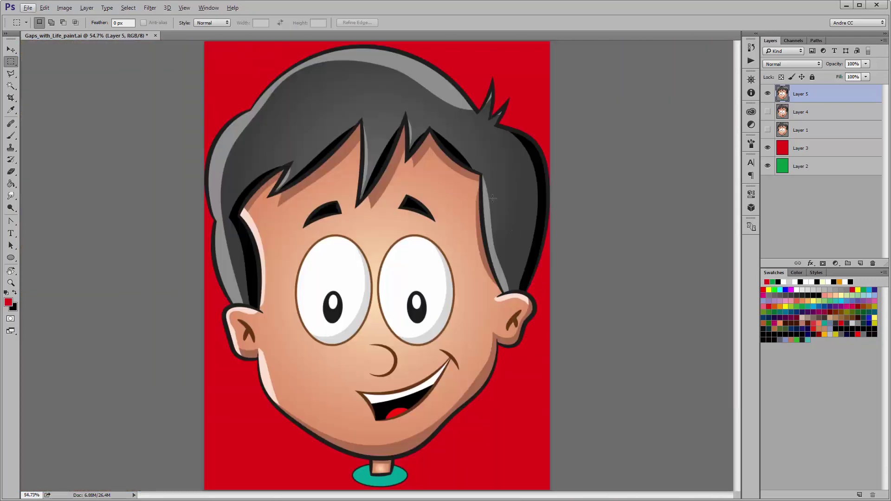
key(ctrl+0)
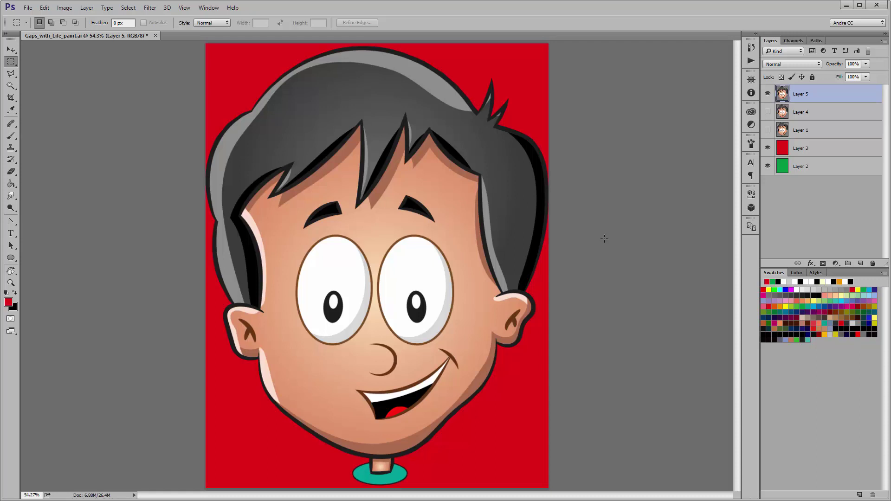